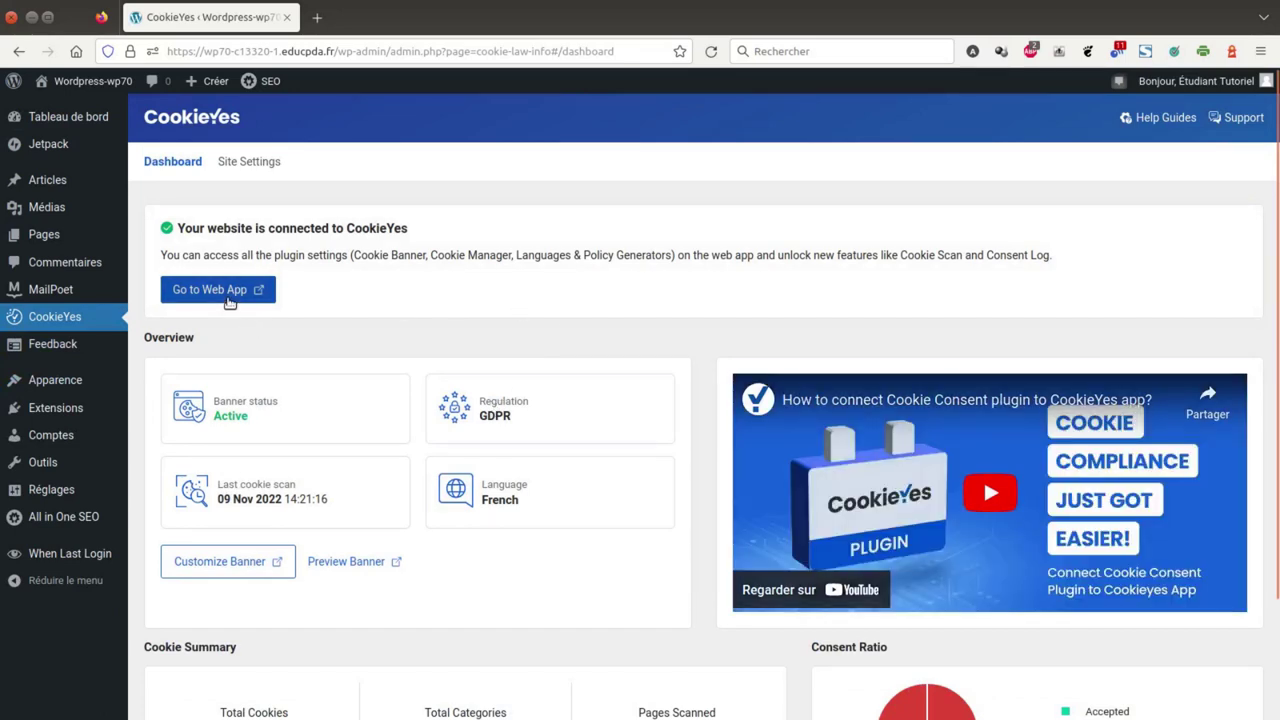
# Step: Open the CookieYes web app and log in with the account e-mail and password, without saving the credentials in the browser
pyautogui.click(224, 294)
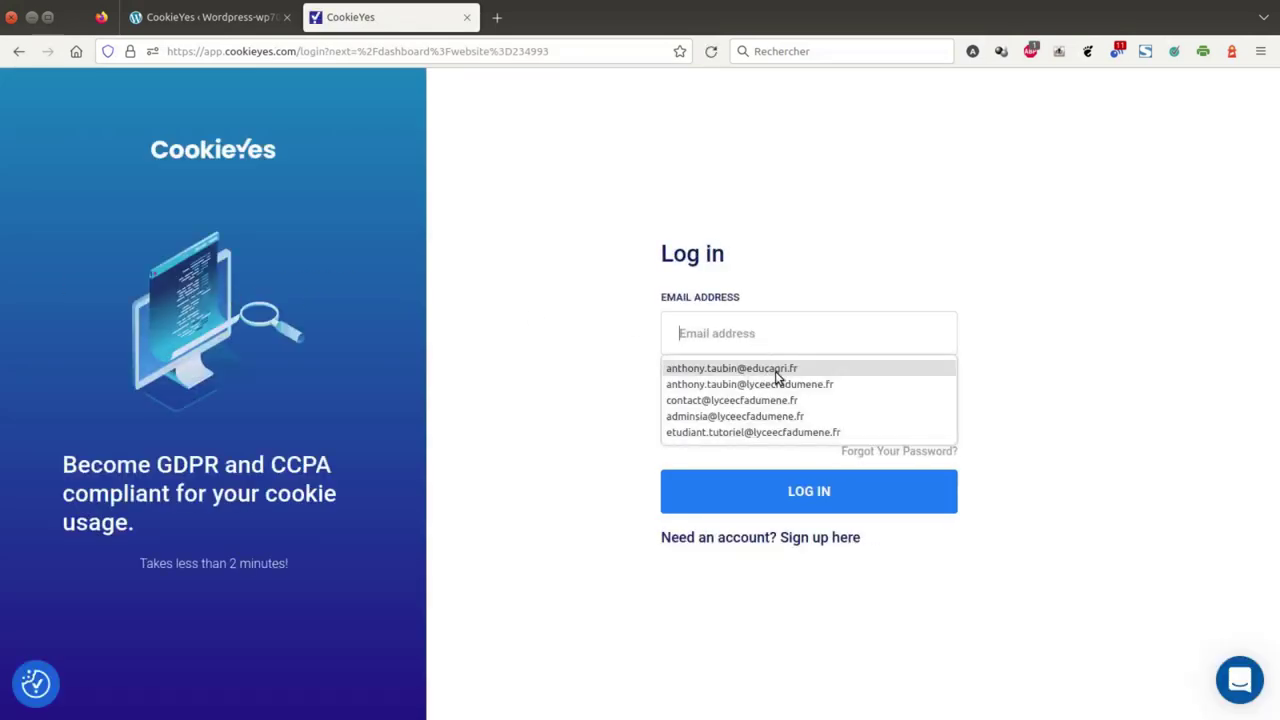
pyautogui.click(786, 431)
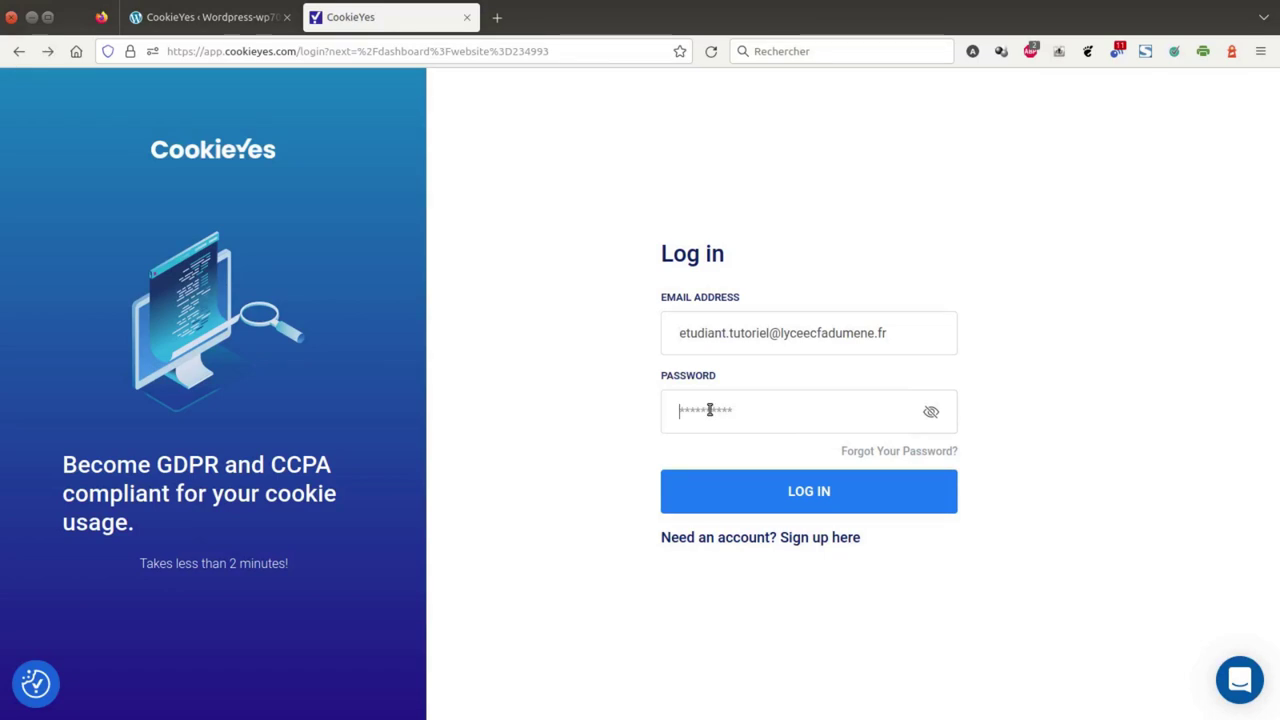
pyautogui.hotkey('ctrl', 'a')
pyautogui.press('BackSpace')
pyautogui.write('a')
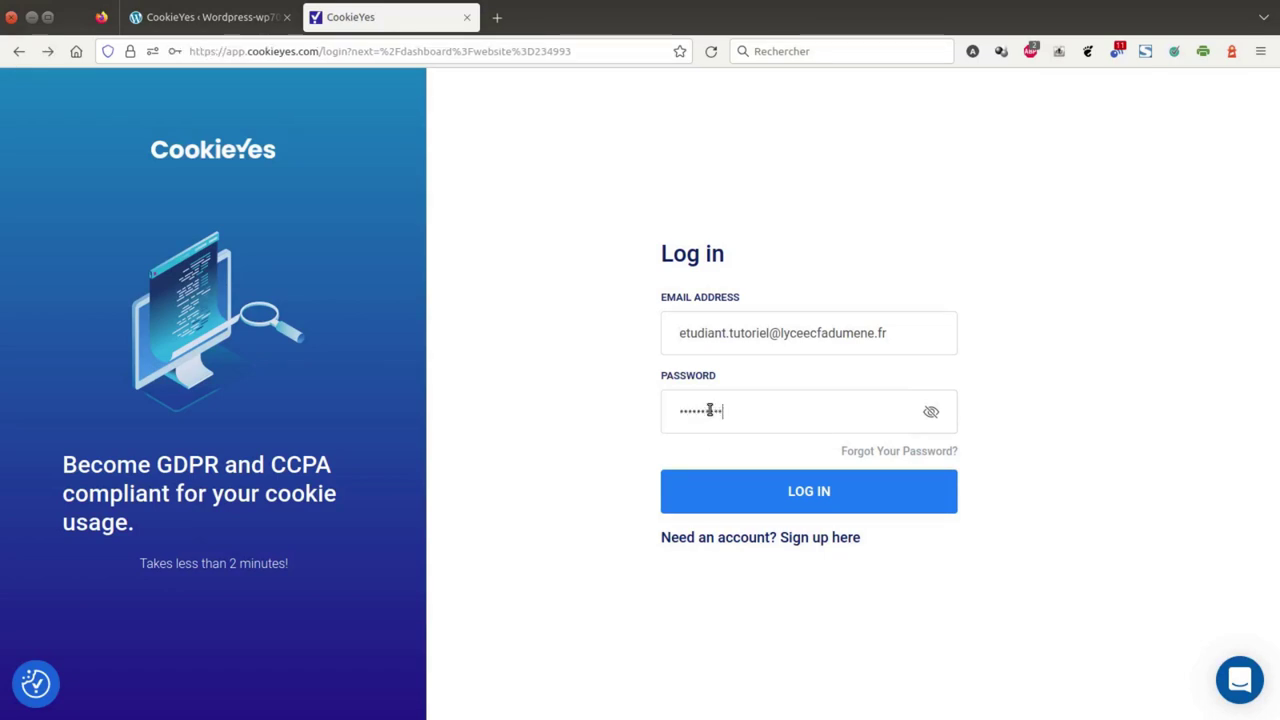
pyautogui.press('Return')
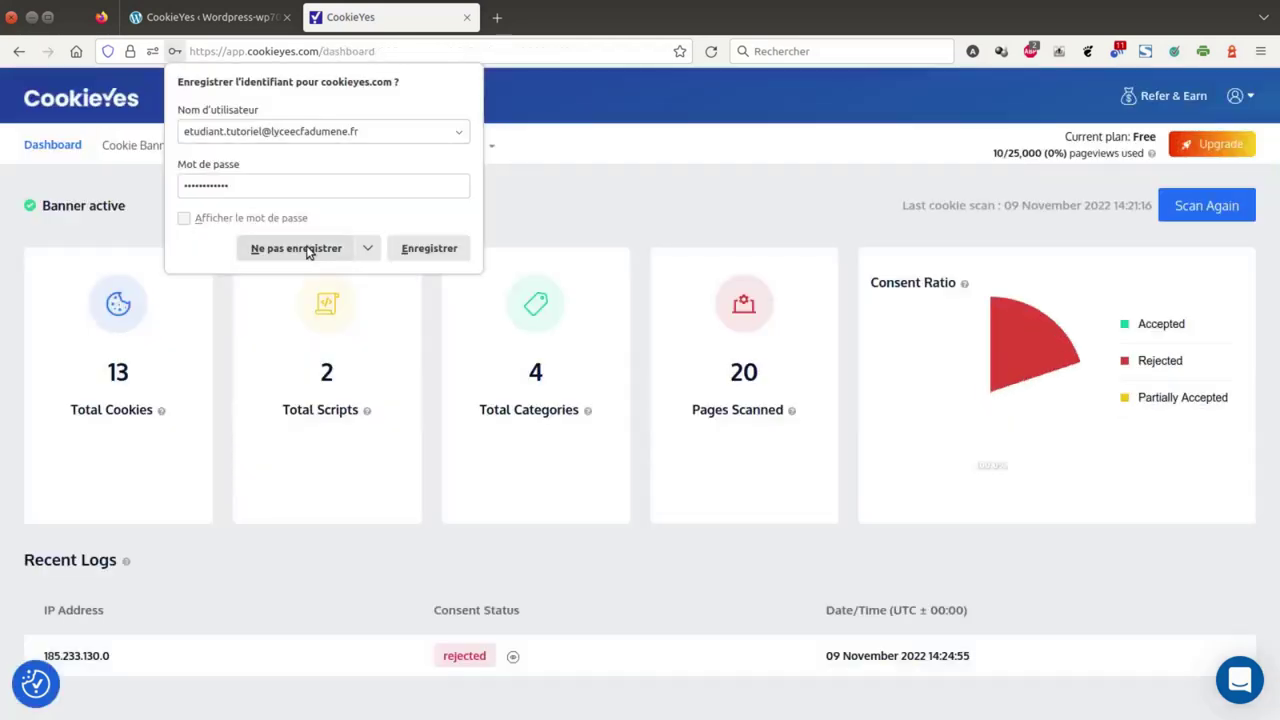
pyautogui.click(307, 250)
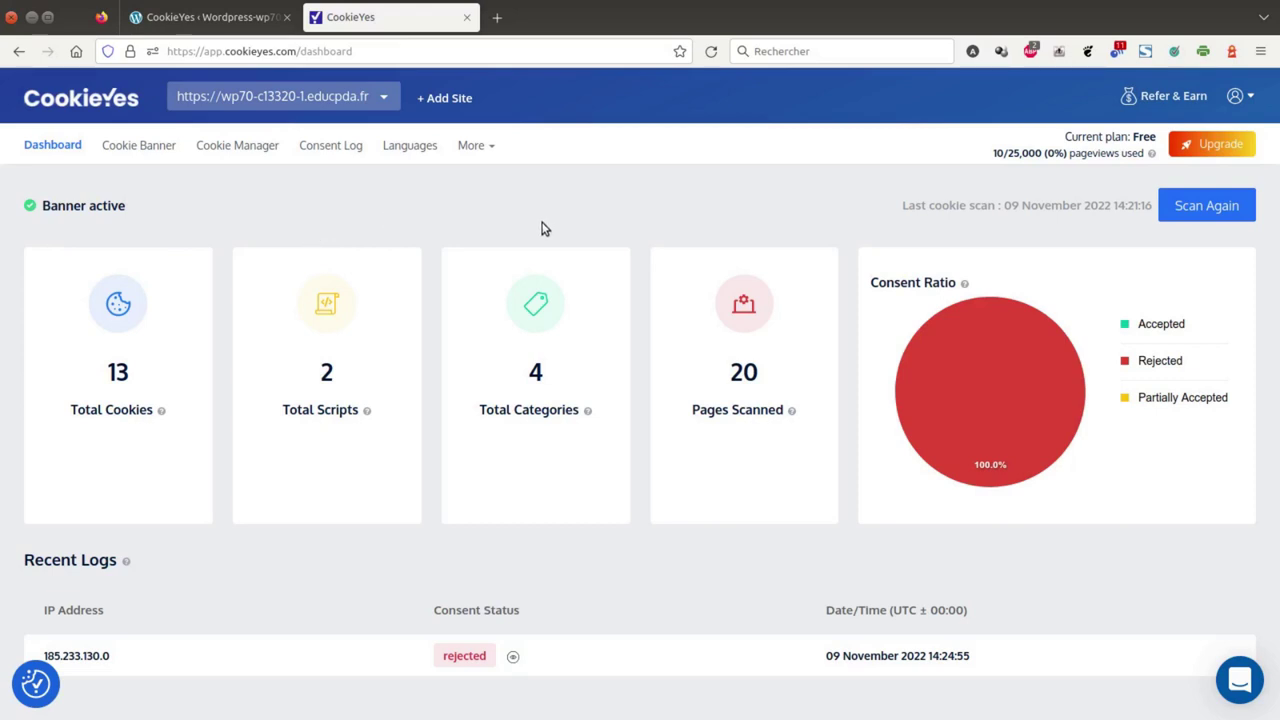
# Step: Start a new full cookie scan of the website and acknowledge that it has been launched
pyautogui.click(1214, 207)
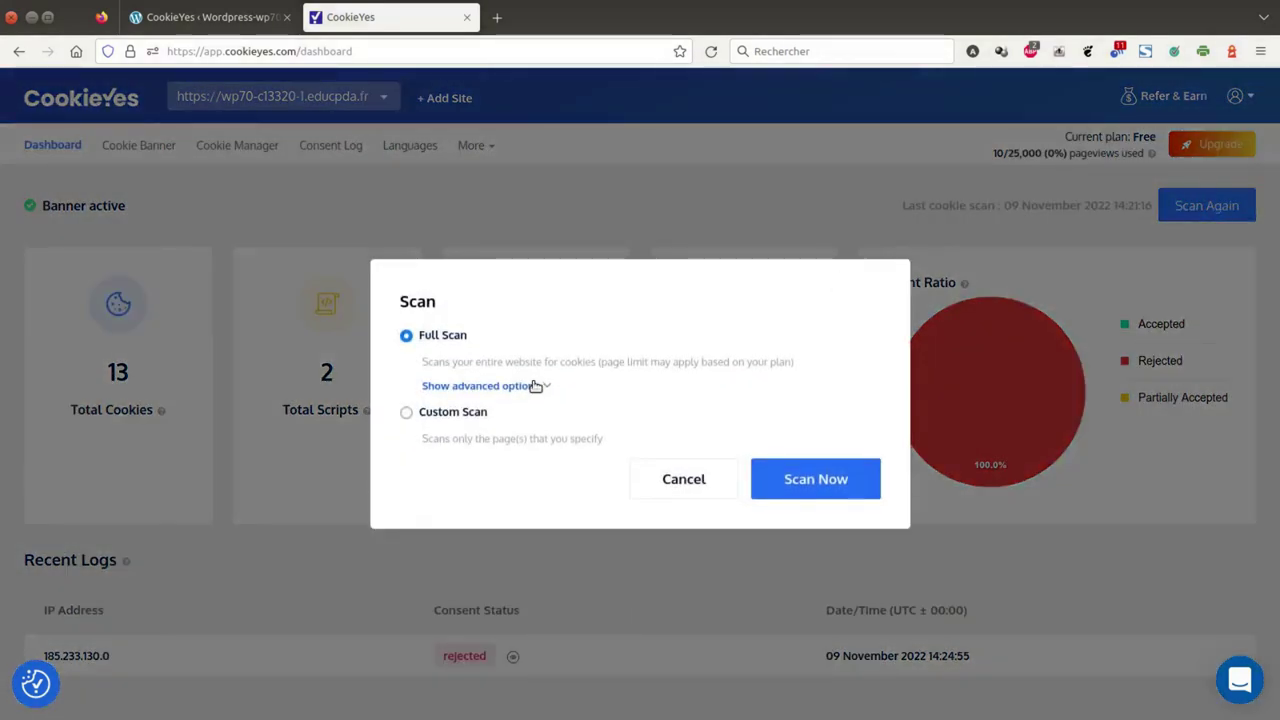
pyautogui.click(829, 480)
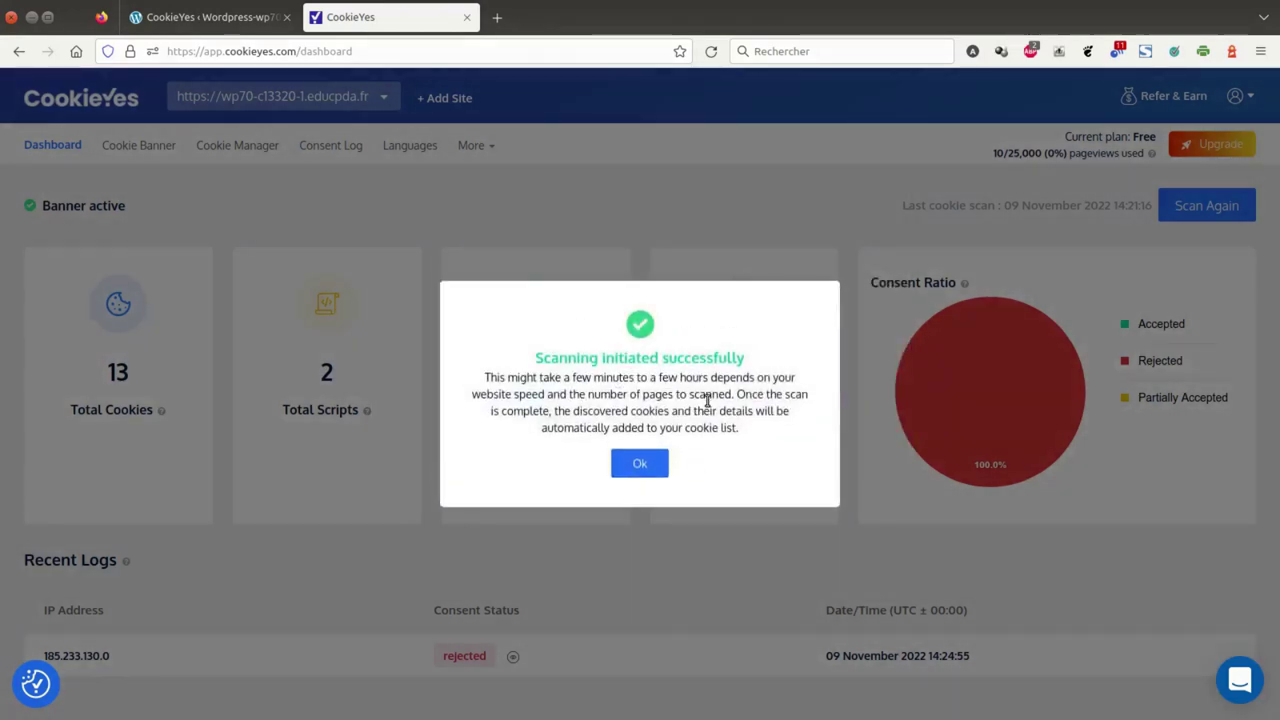
pyautogui.click(643, 463)
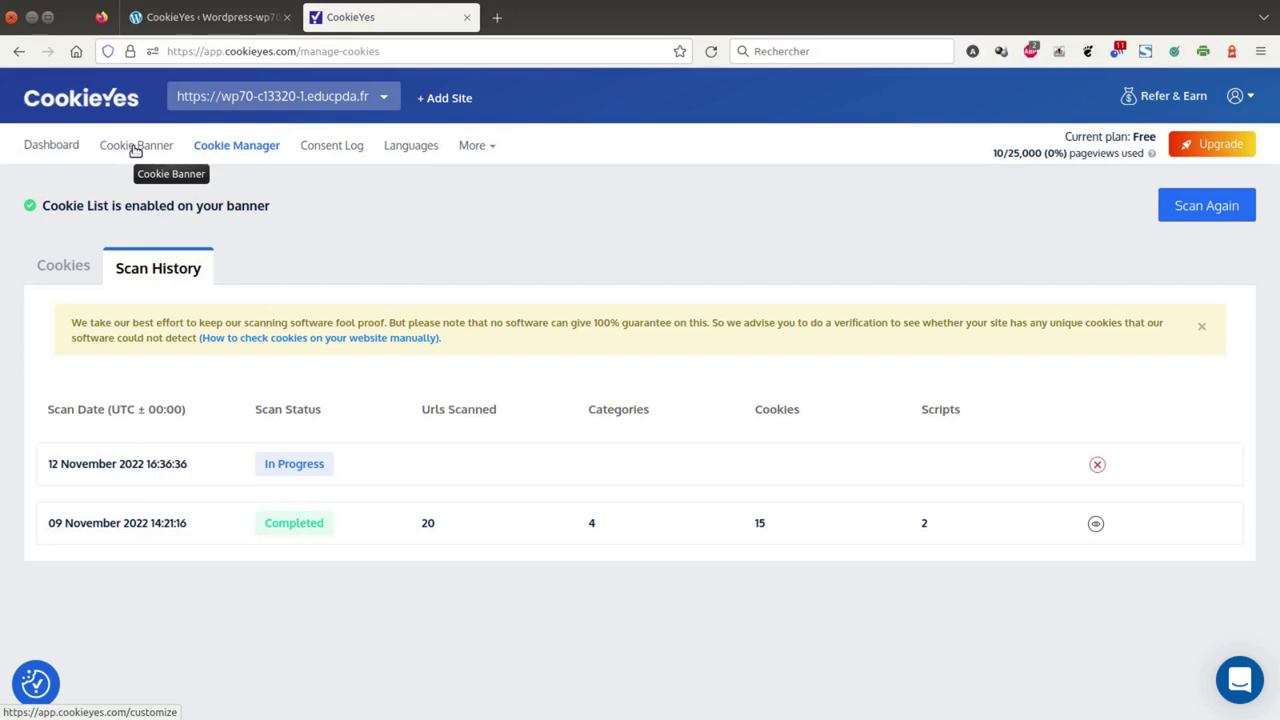
# Step: Open the cookie banner customization and go through its general, layout and content settings
pyautogui.click(135, 150)
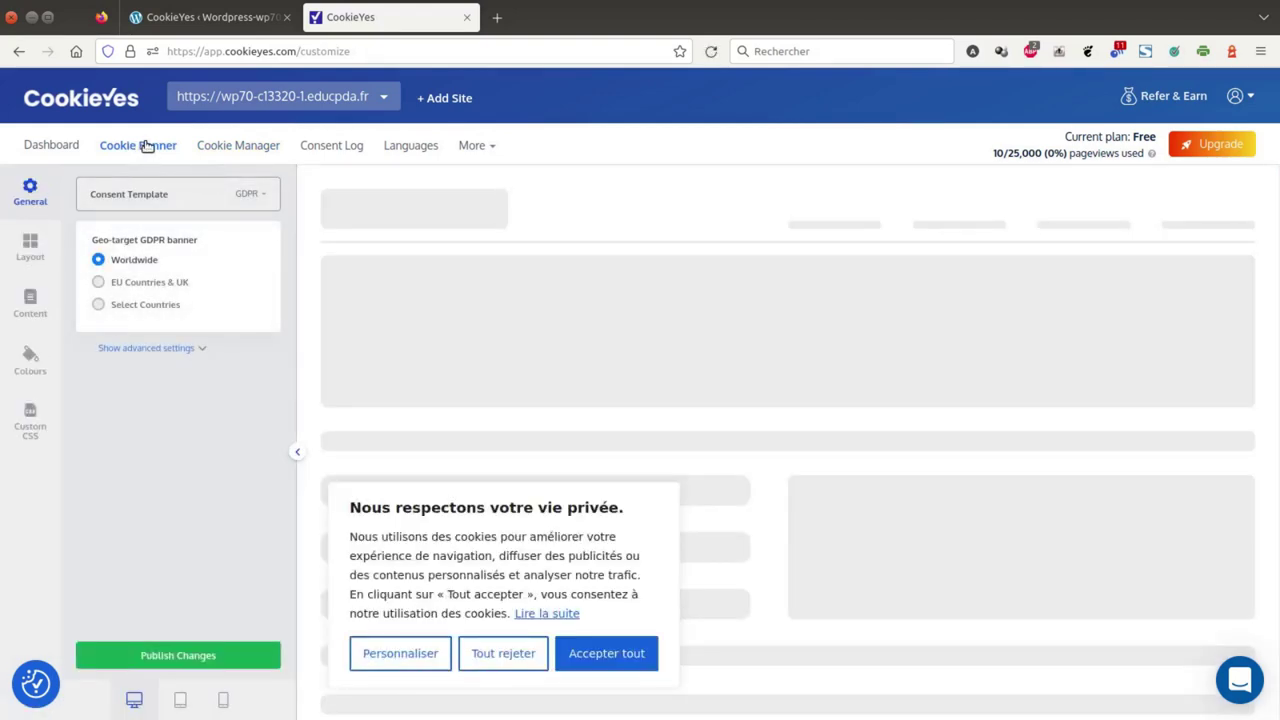
pyautogui.click(30, 248)
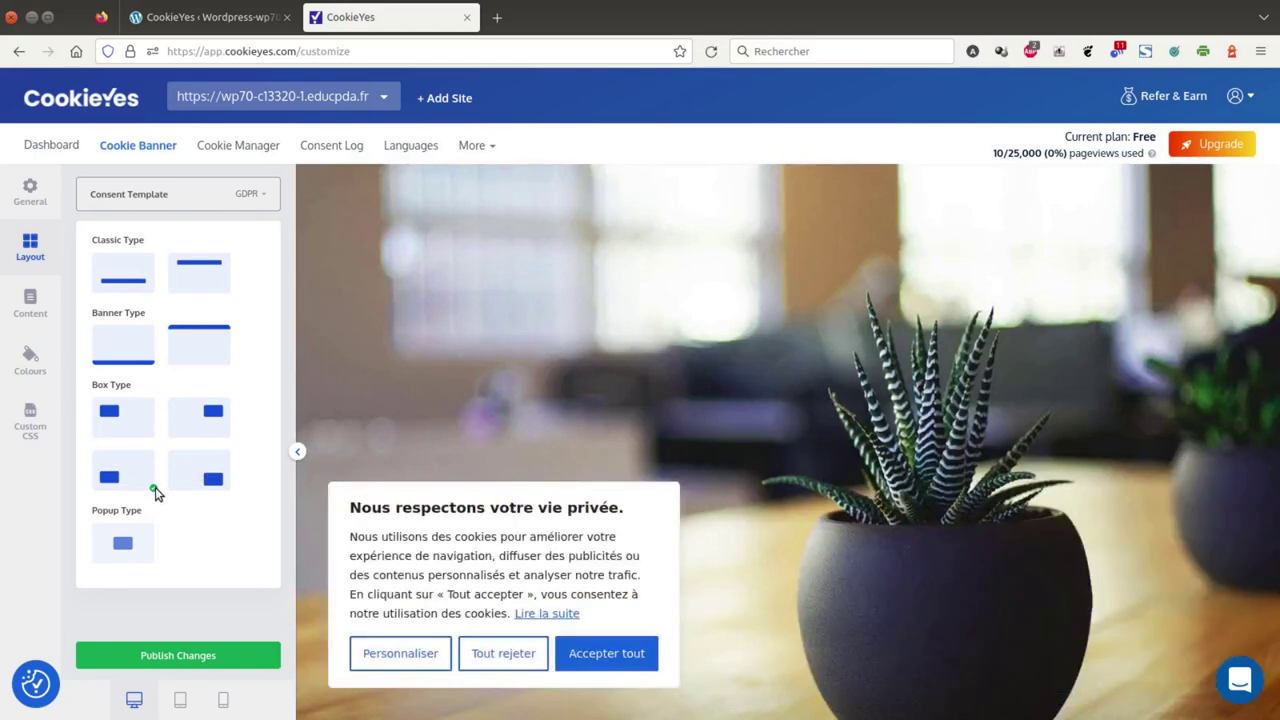
pyautogui.click(30, 302)
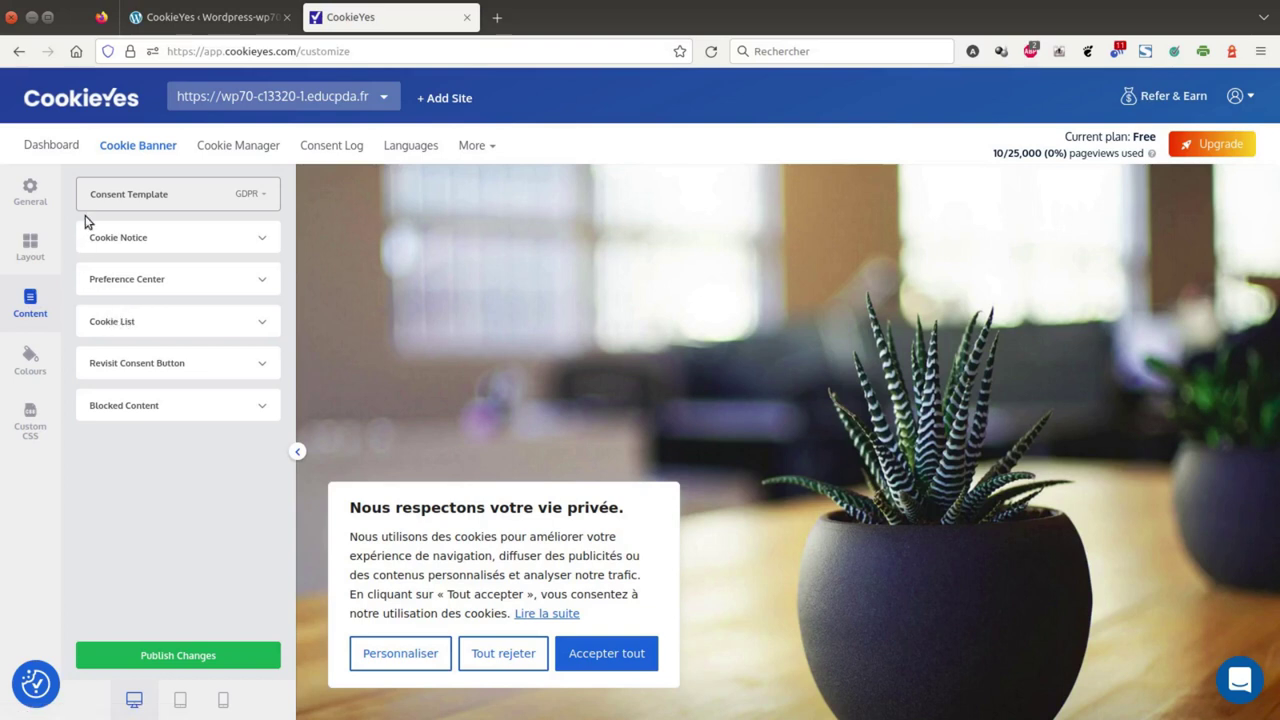
# Step: Review the Cookie Notice content settings, from the title and message to the policy link URL, leaving the Close [X] button disabled
pyautogui.click(240, 234)
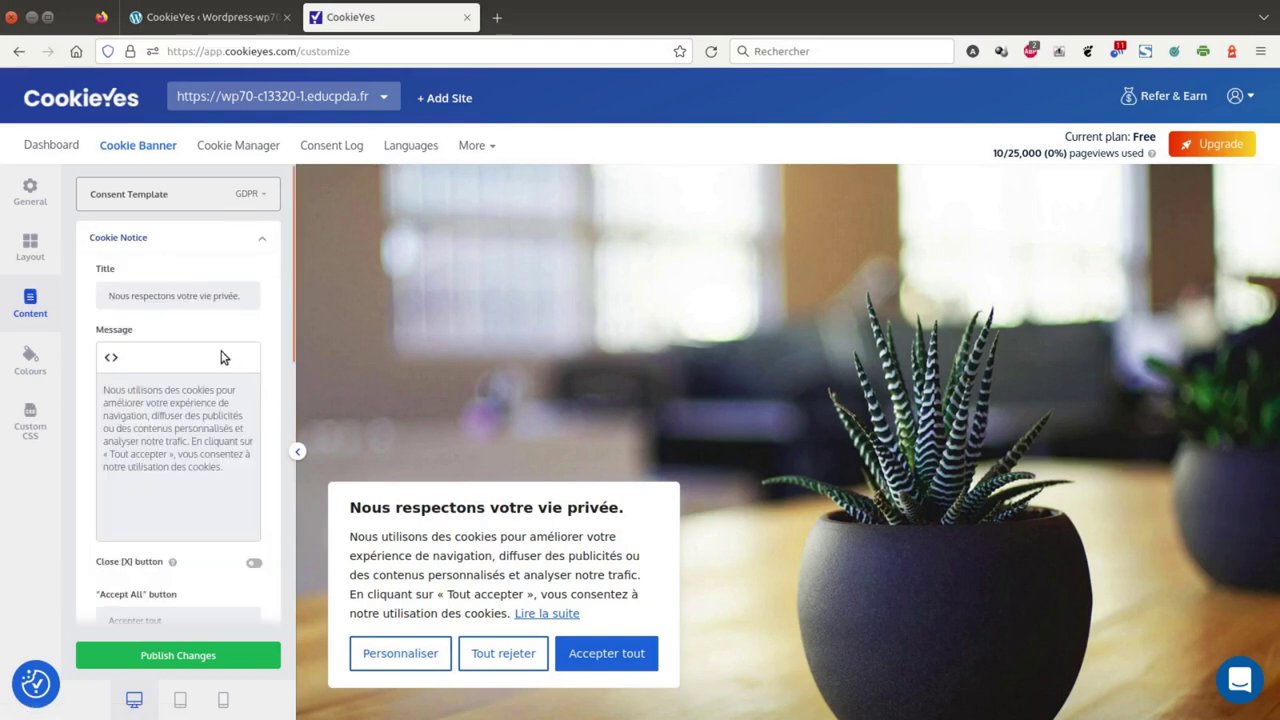
pyautogui.scroll(-3, 224, 365)
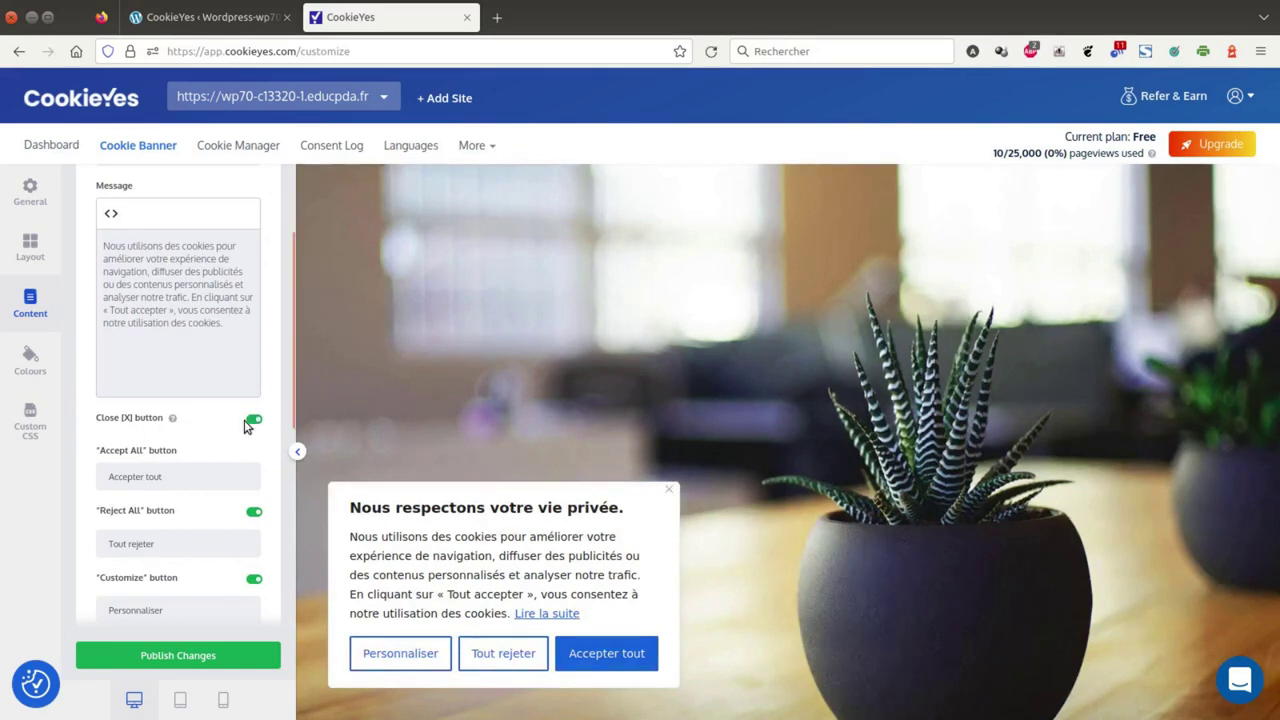
pyautogui.click(252, 421)
pyautogui.scroll(-3, 155, 540)
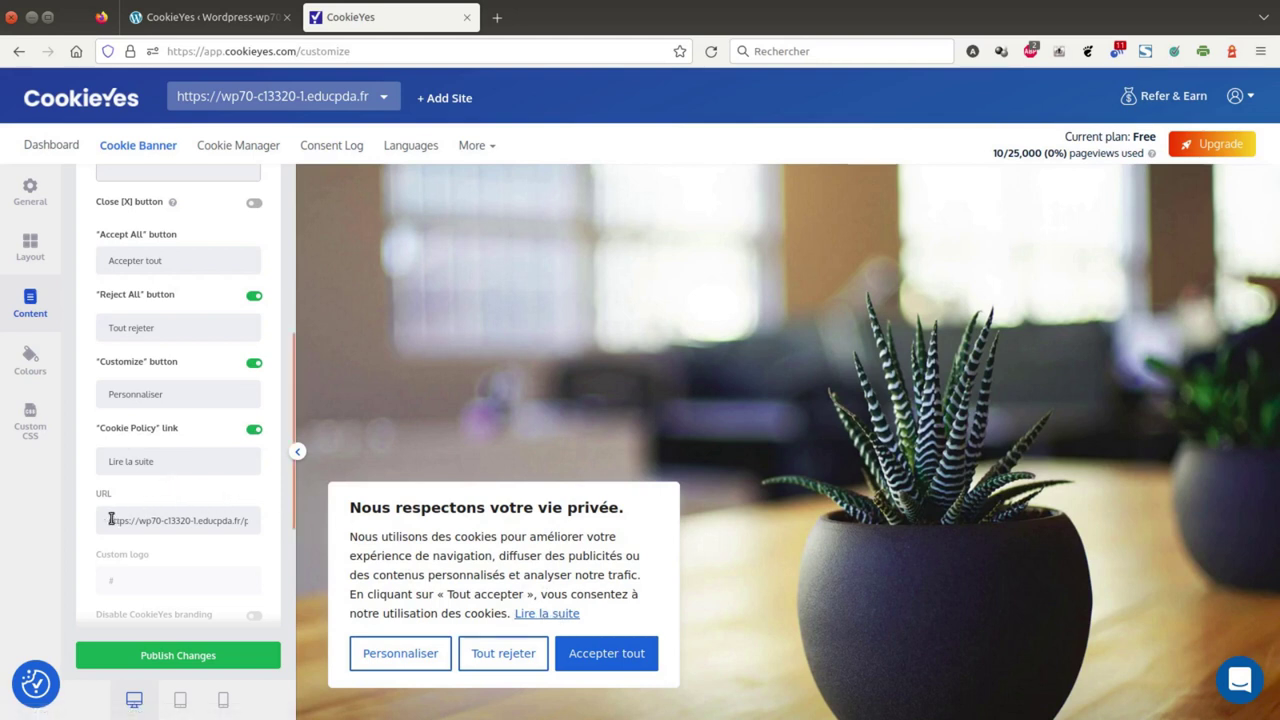
pyautogui.scroll(-3, 211, 520)
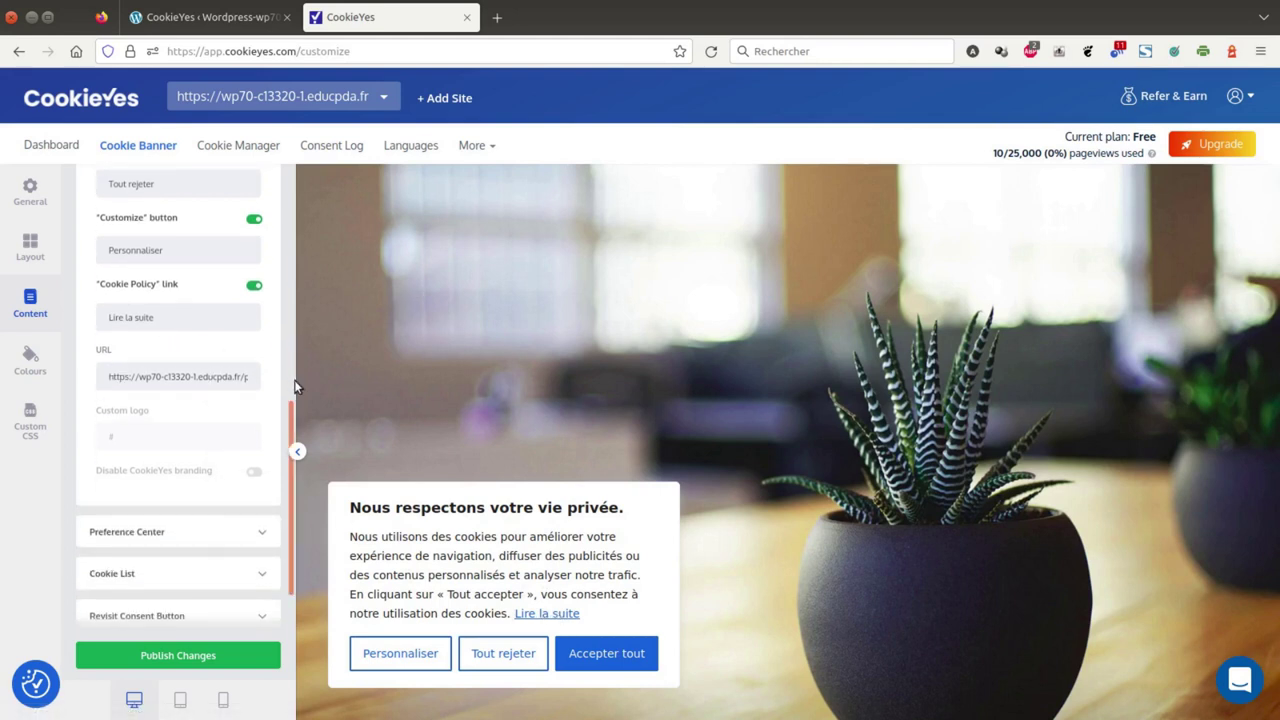
# Step: Review the Preference Center content settings and preview the consent customization dialog from the banner
pyautogui.scroll(-1, 283, 390)
pyautogui.click(262, 462)
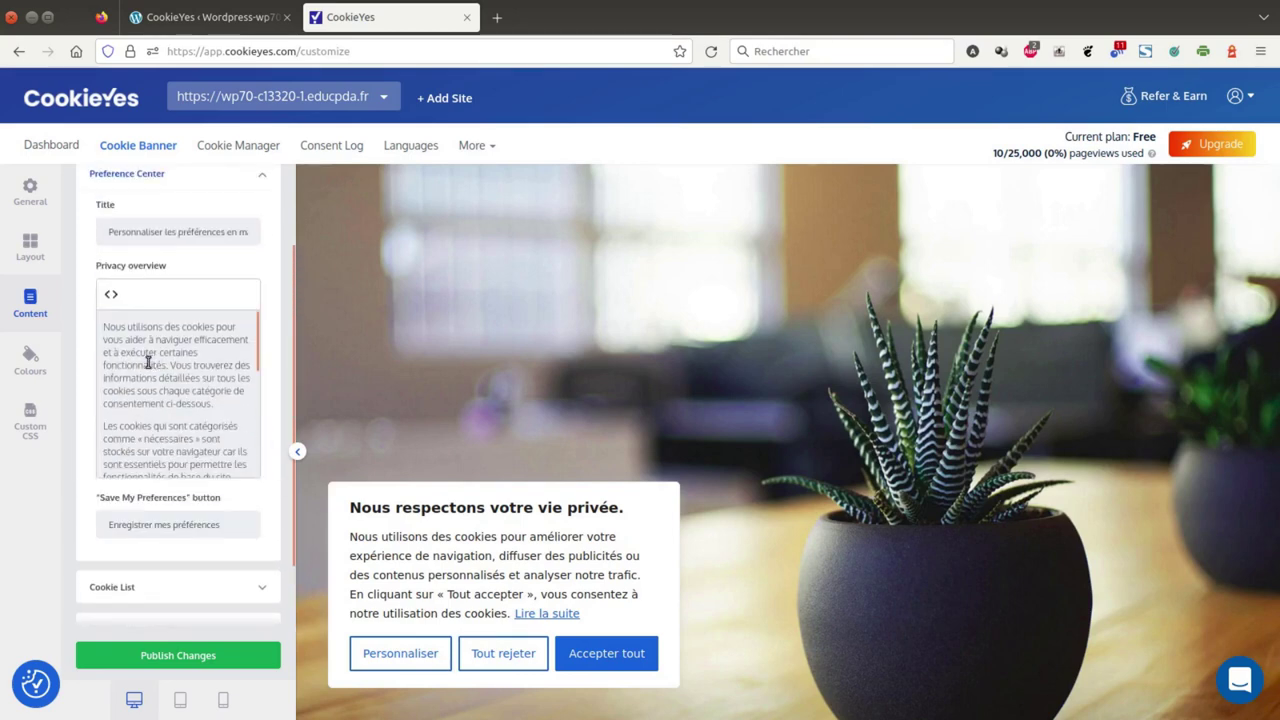
pyautogui.click(401, 650)
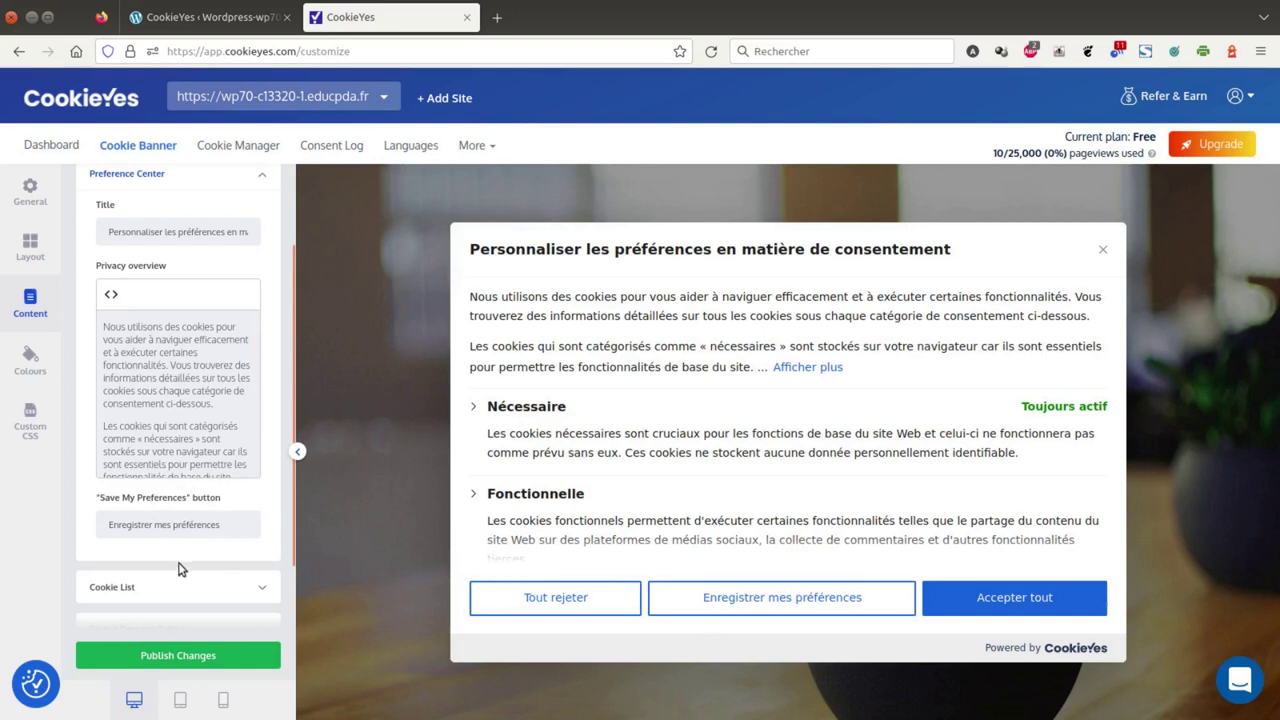
# Step: Compare the consent preferences preview with the cookie list shown and hidden, and try the Publicité category switch
pyautogui.scroll(-2, 194, 520)
pyautogui.click(262, 508)
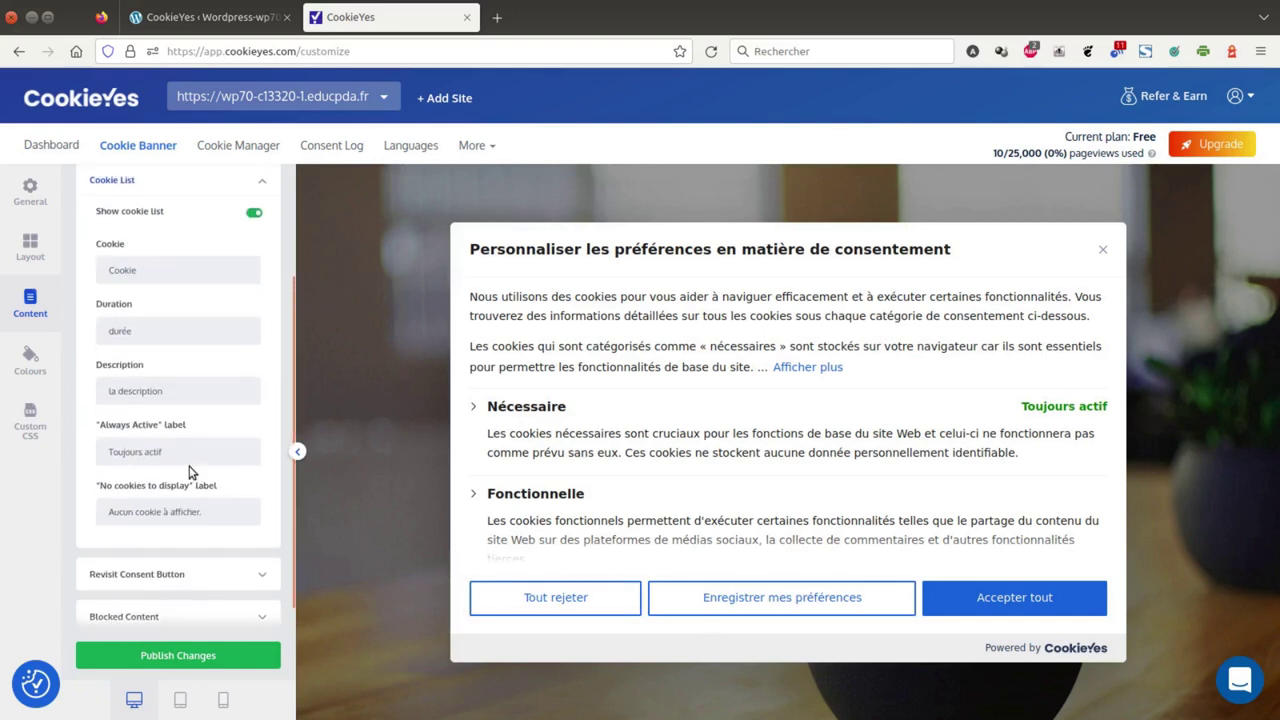
pyautogui.click(251, 214)
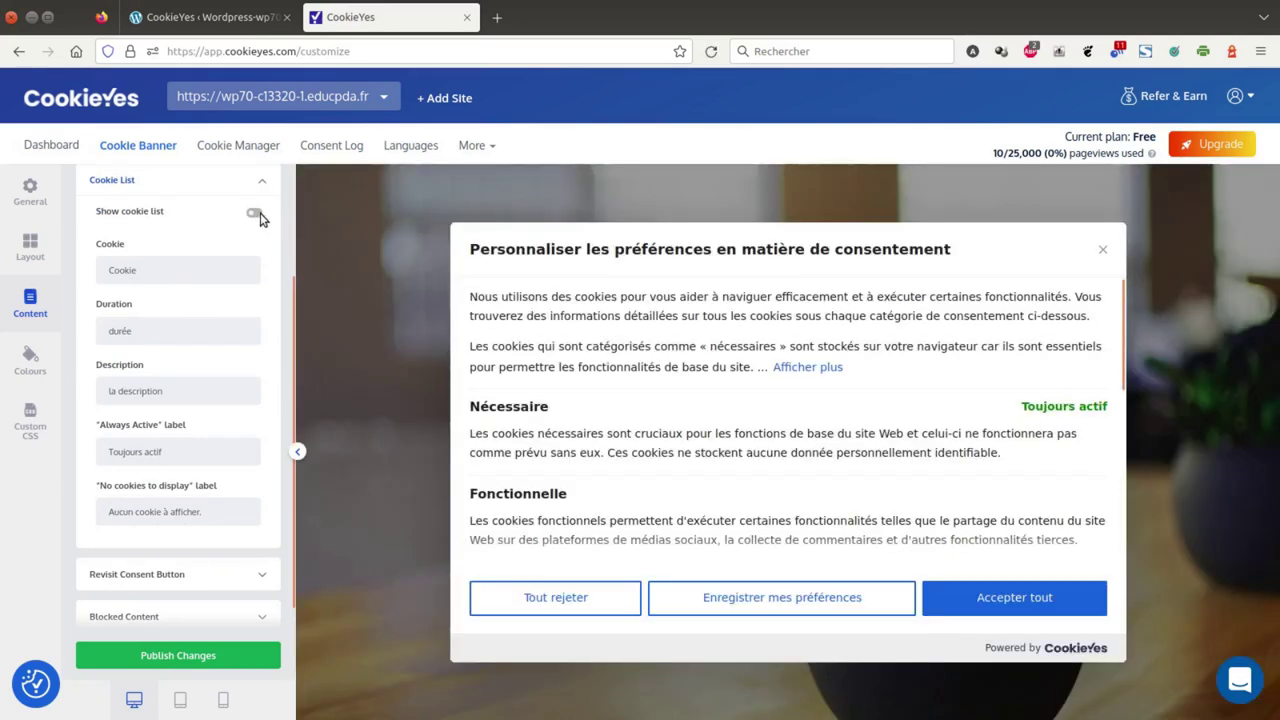
pyautogui.click(256, 215)
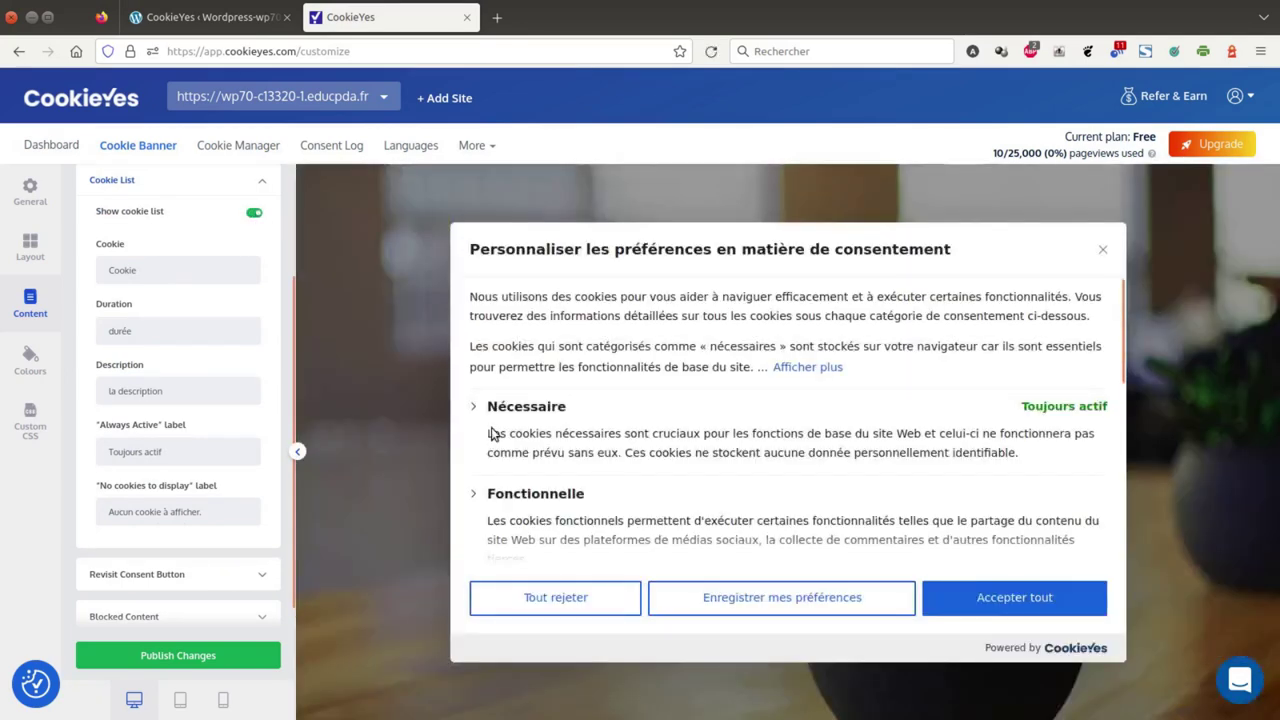
pyautogui.scroll(-5, 649, 500)
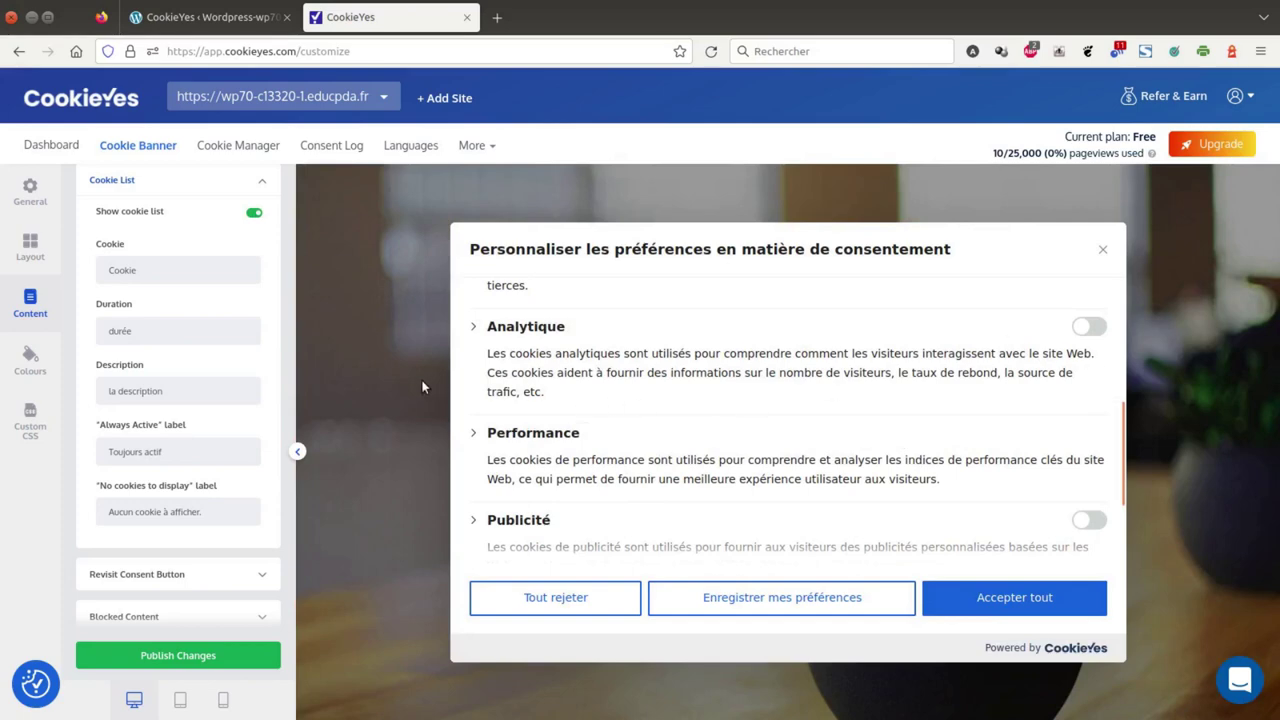
pyautogui.click(254, 215)
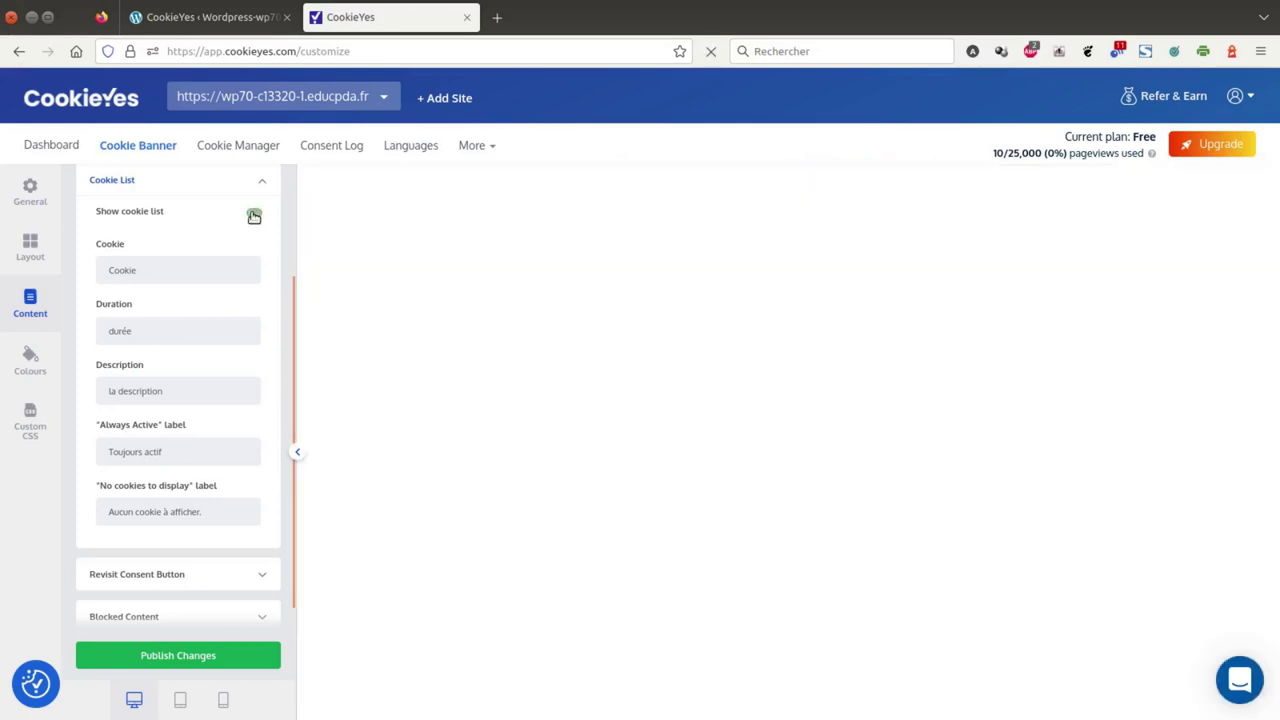
pyautogui.scroll(-8, 634, 474)
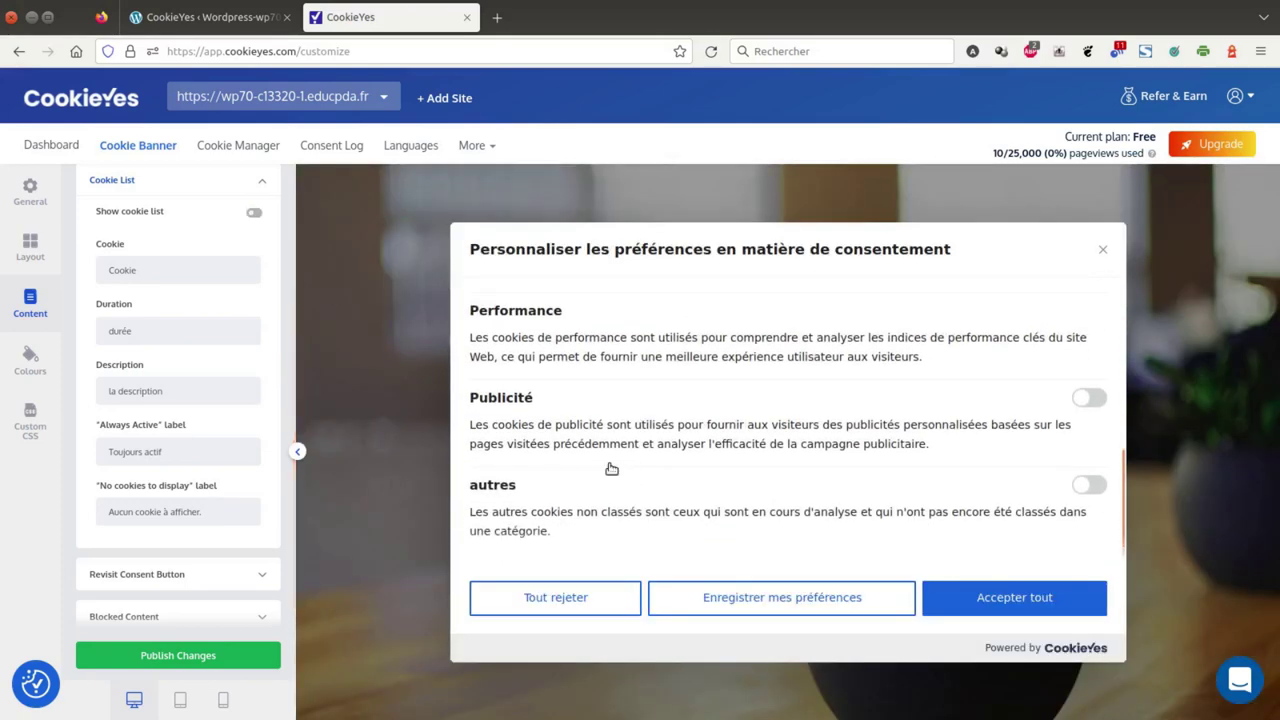
pyautogui.click(1089, 399)
pyautogui.click(1089, 399)
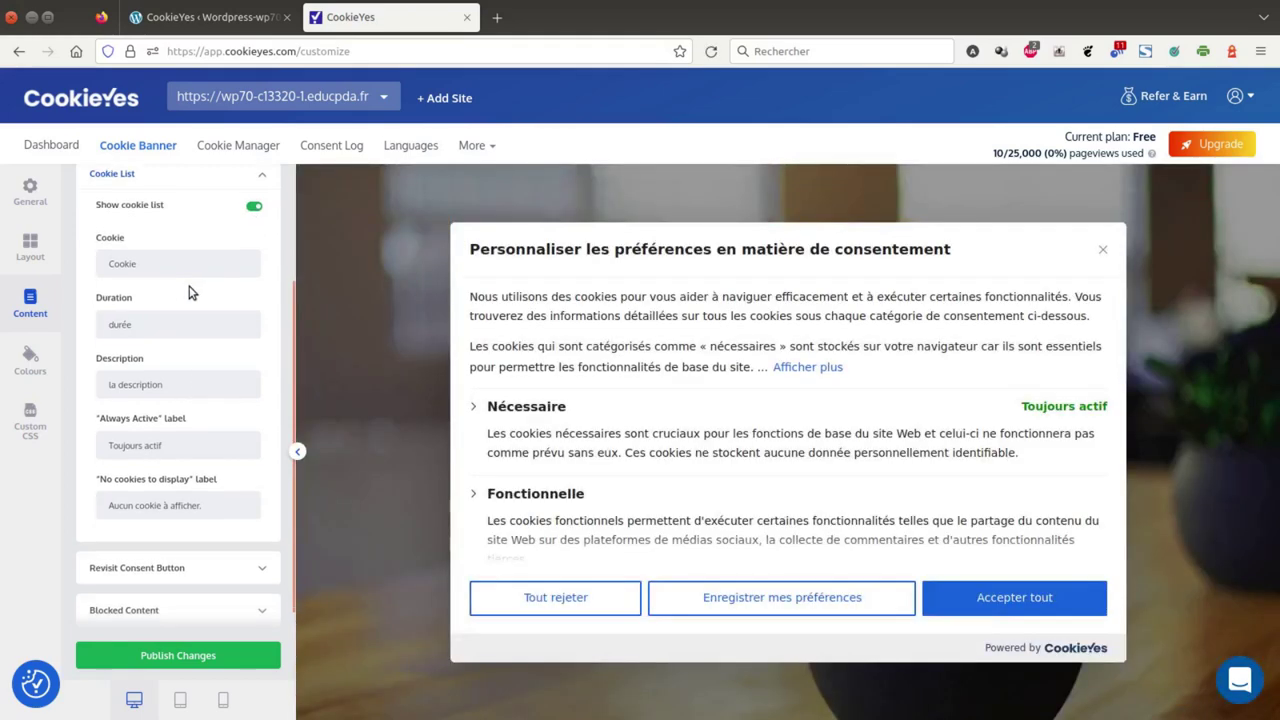
# Step: Review the Revisit Consent Button and Blocked Content settings, including the blocked content alt text, and close the preferences preview
pyautogui.scroll(-1, 190, 292)
pyautogui.click(264, 548)
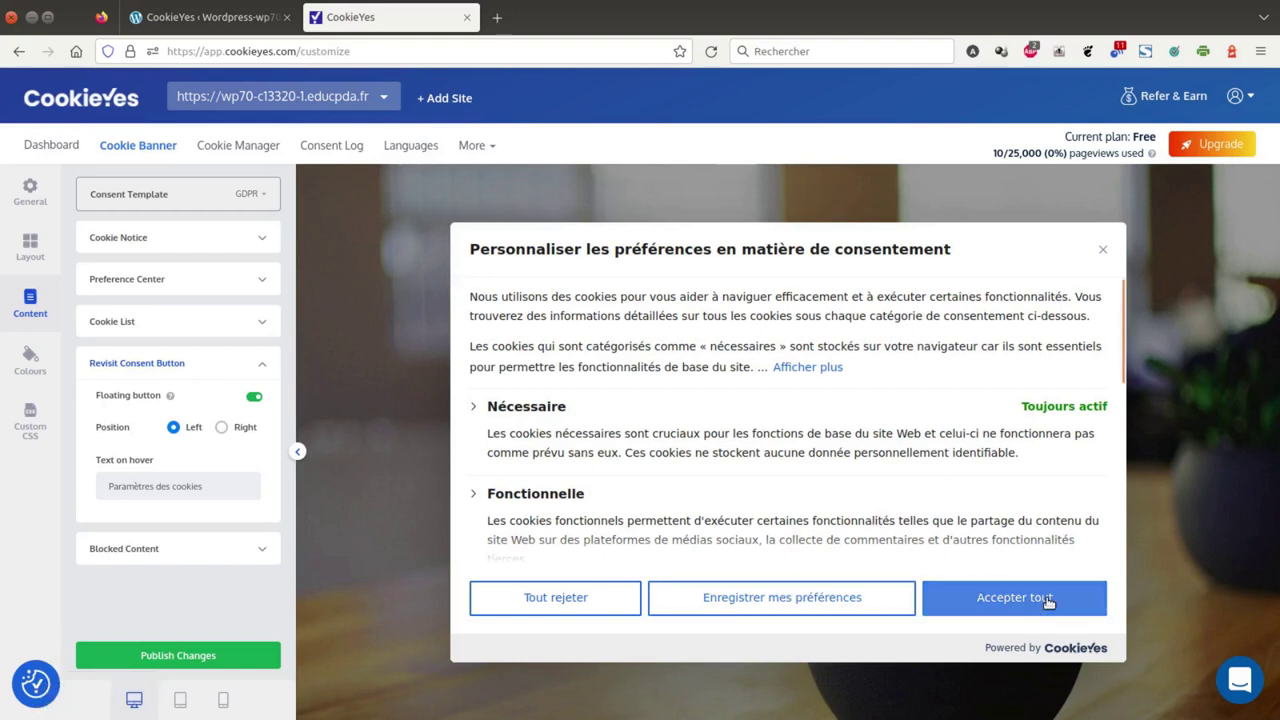
pyautogui.click(262, 548)
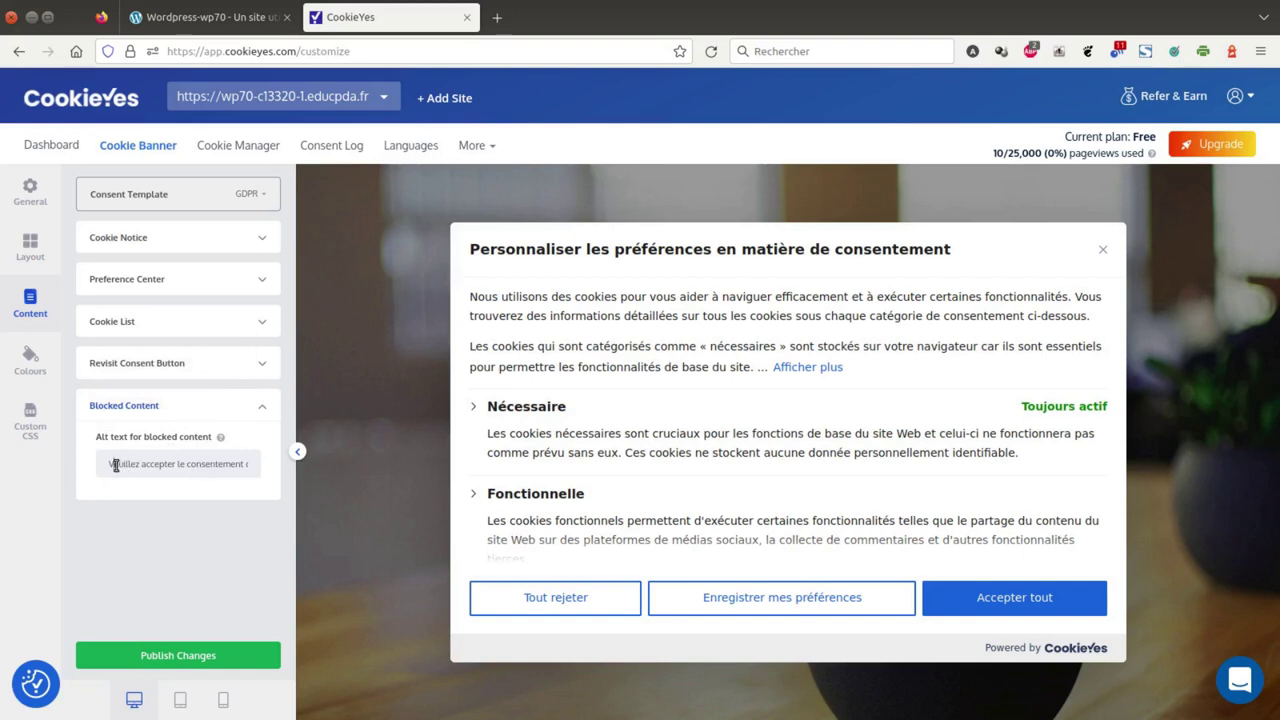
pyautogui.moveTo(113, 464); pyautogui.dragTo(260, 467)
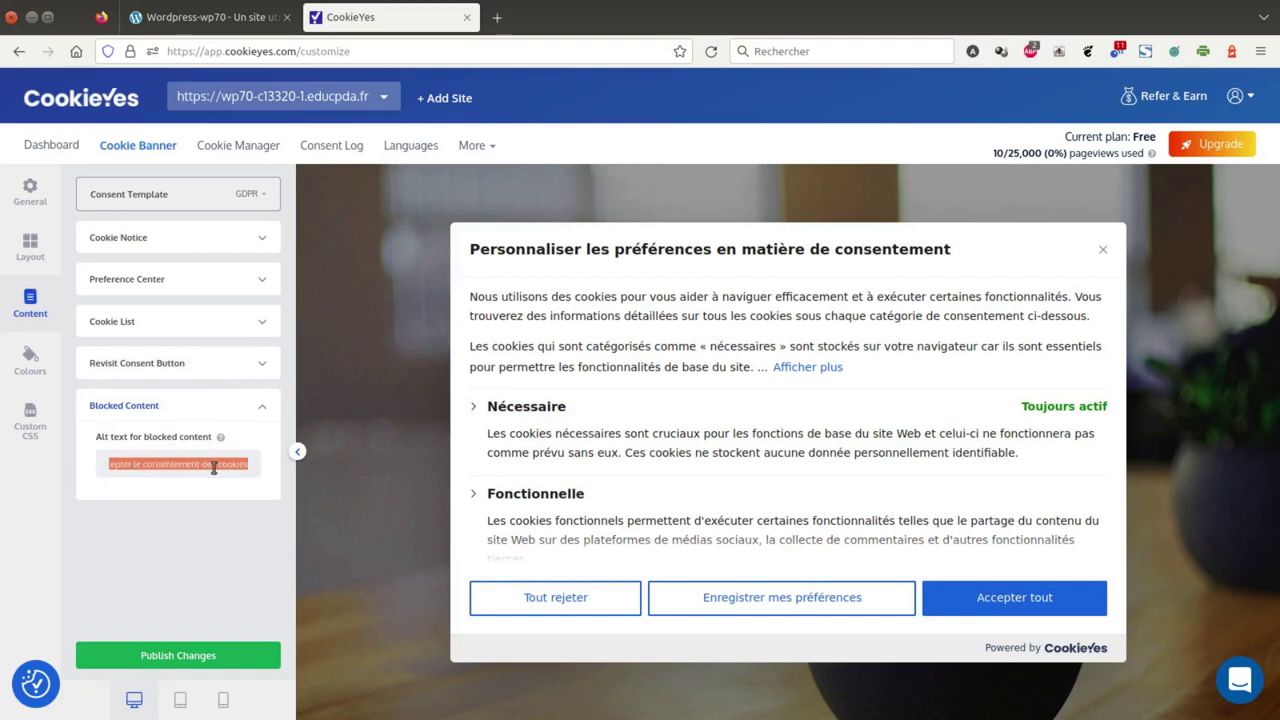
pyautogui.click(213, 467)
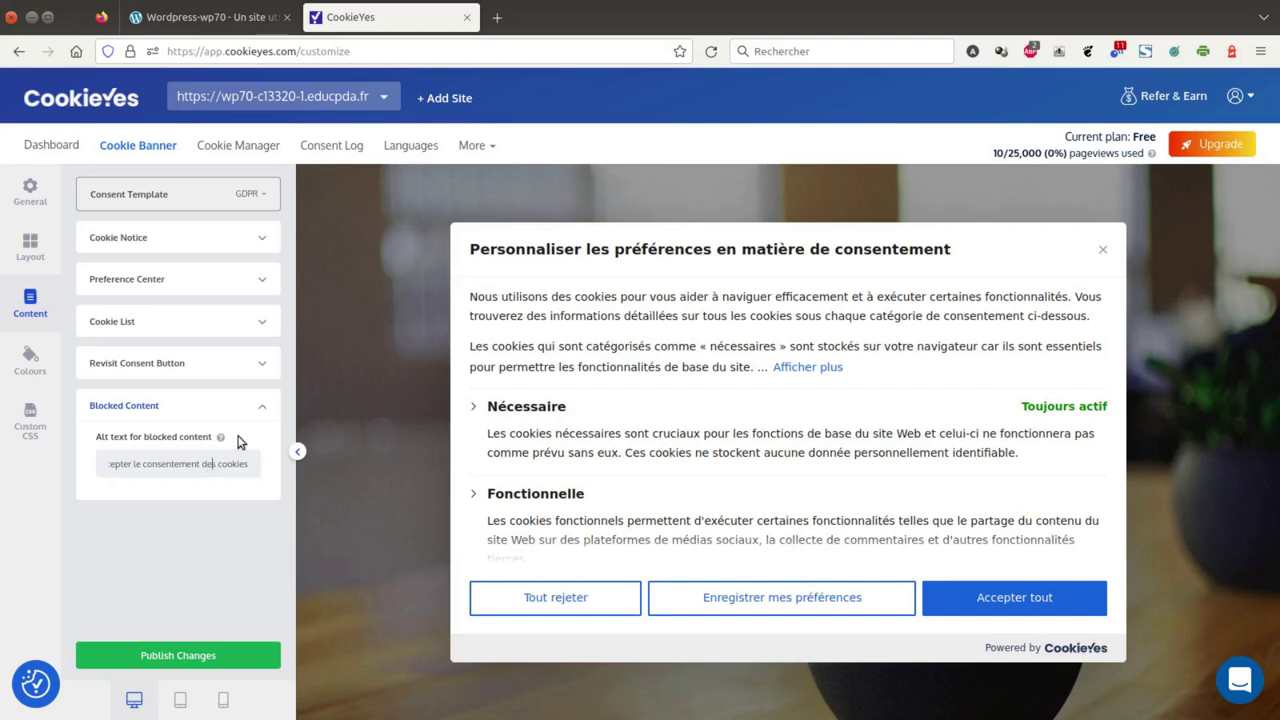
pyautogui.click(266, 408)
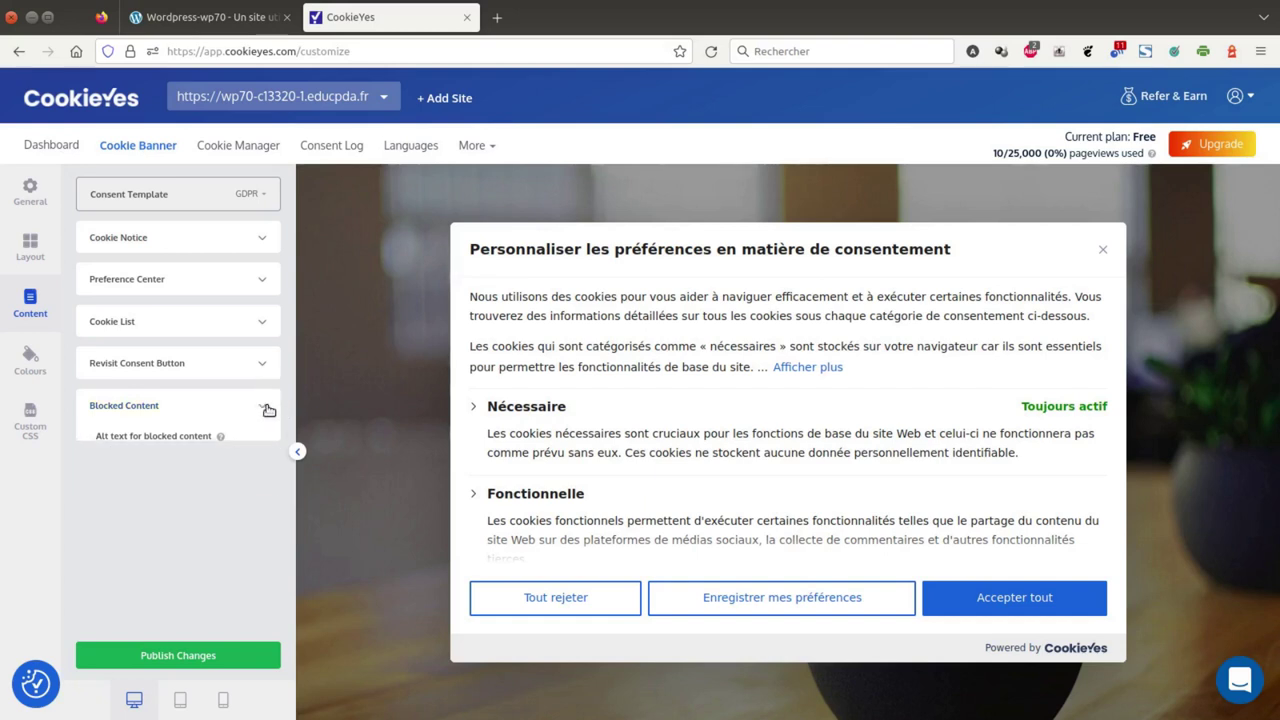
pyautogui.click(1102, 250)
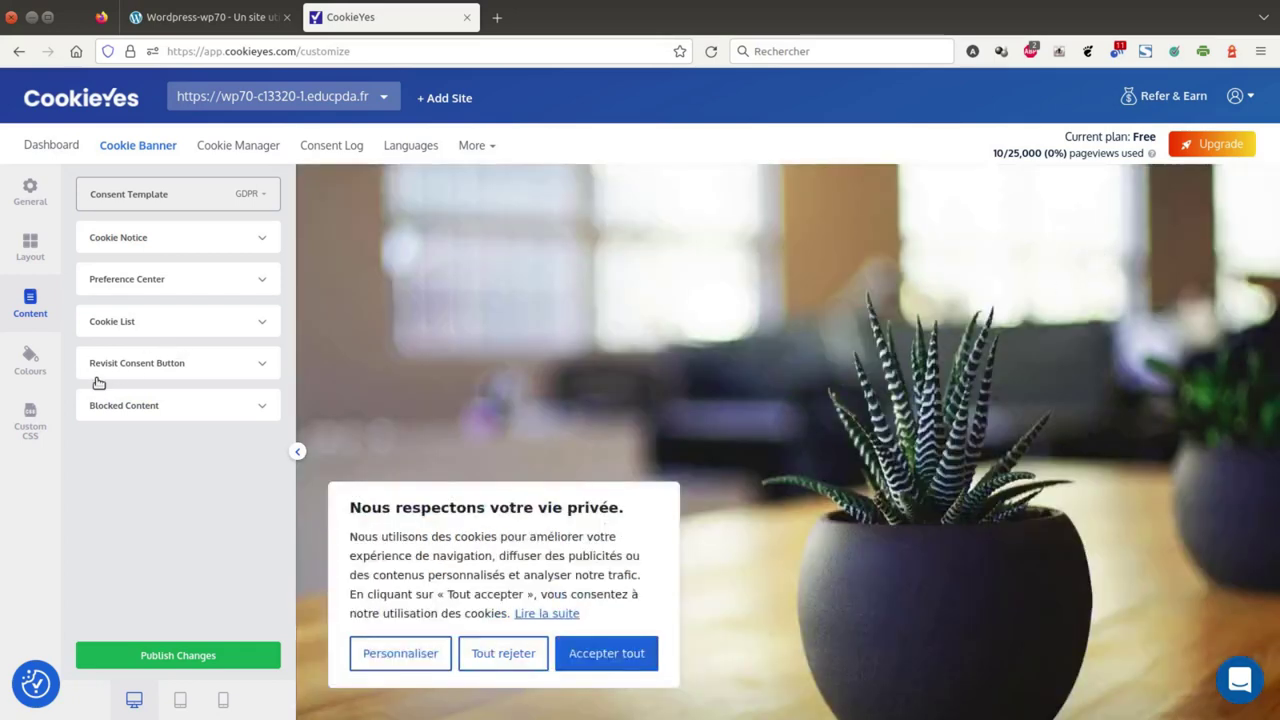
# Step: Try the Dark colour theme on the cookie banner and switch it to Auto-generated
pyautogui.click(30, 360)
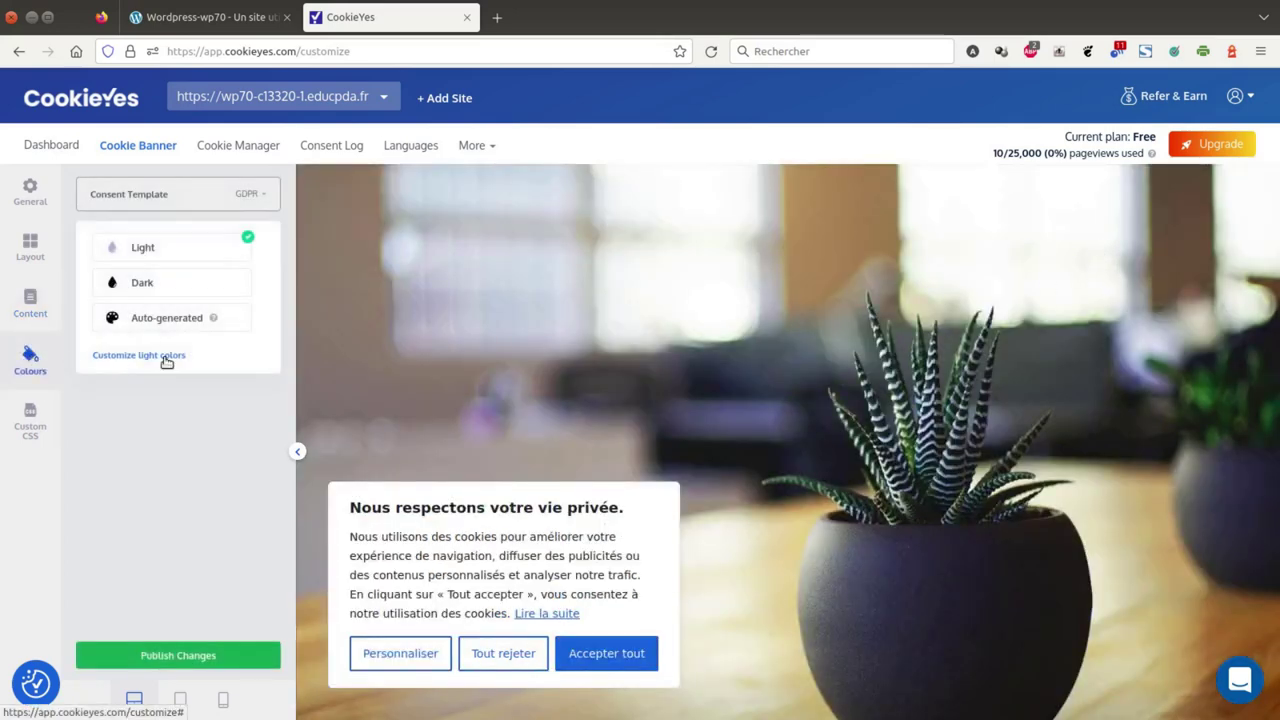
pyautogui.click(145, 284)
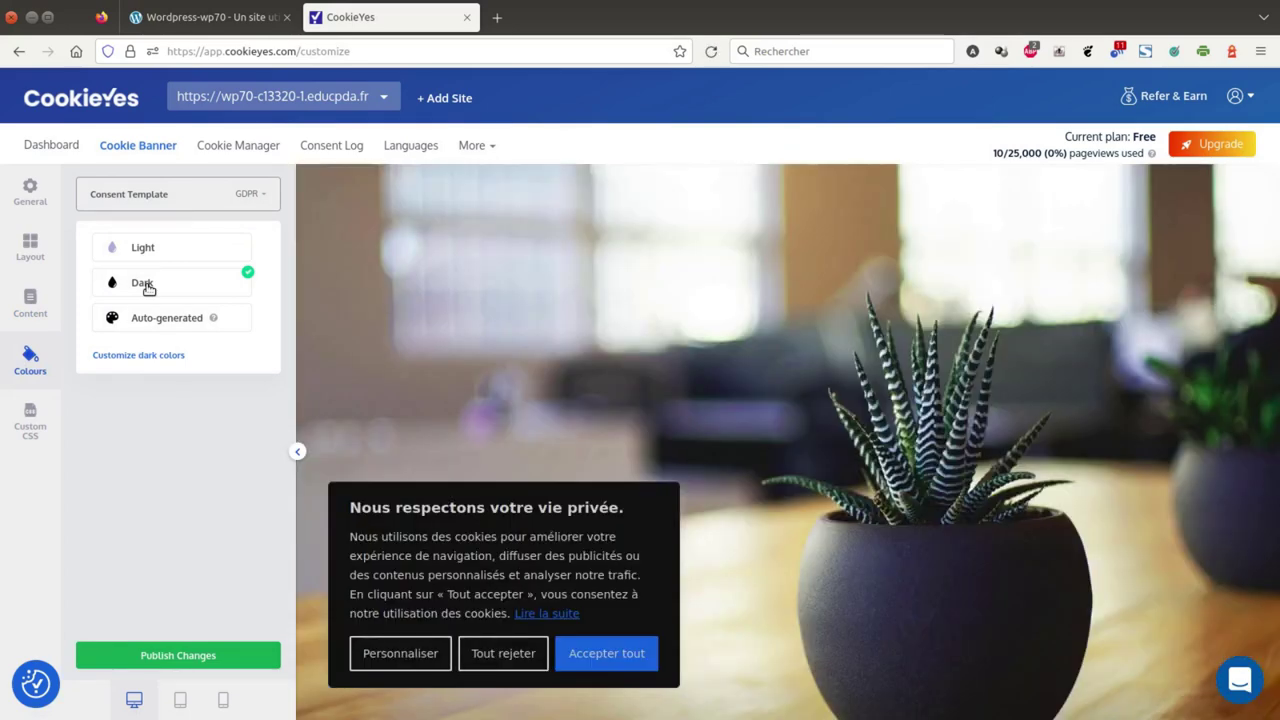
pyautogui.click(194, 324)
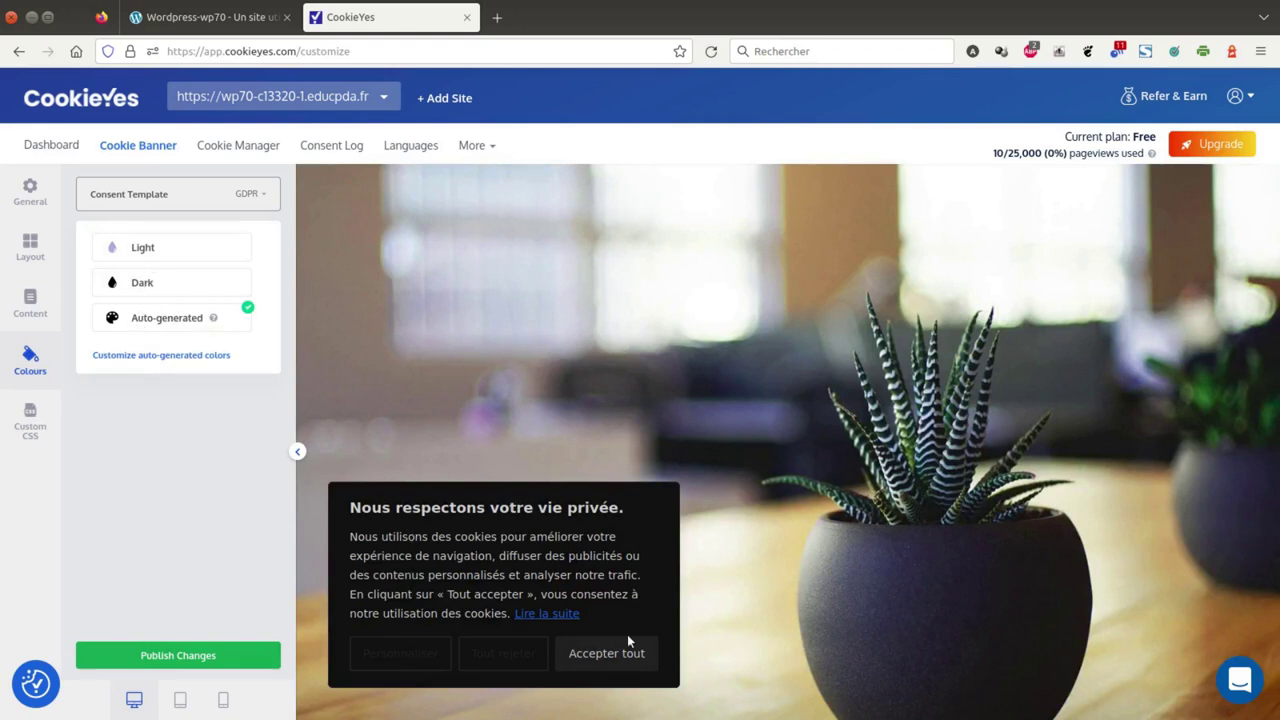
# Step: Start customizing the auto-generated banner colours and open the Cookie Notice colour settings
pyautogui.click(127, 356)
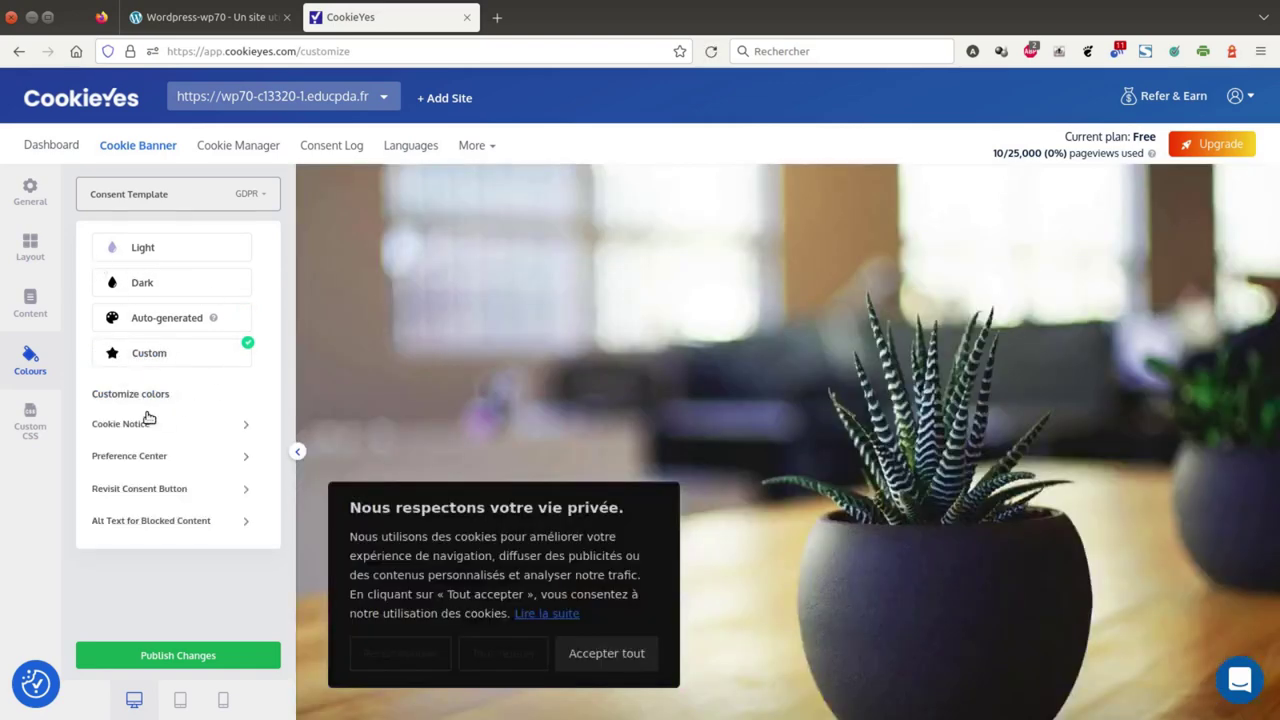
pyautogui.click(246, 426)
pyautogui.scroll(-3, 211, 403)
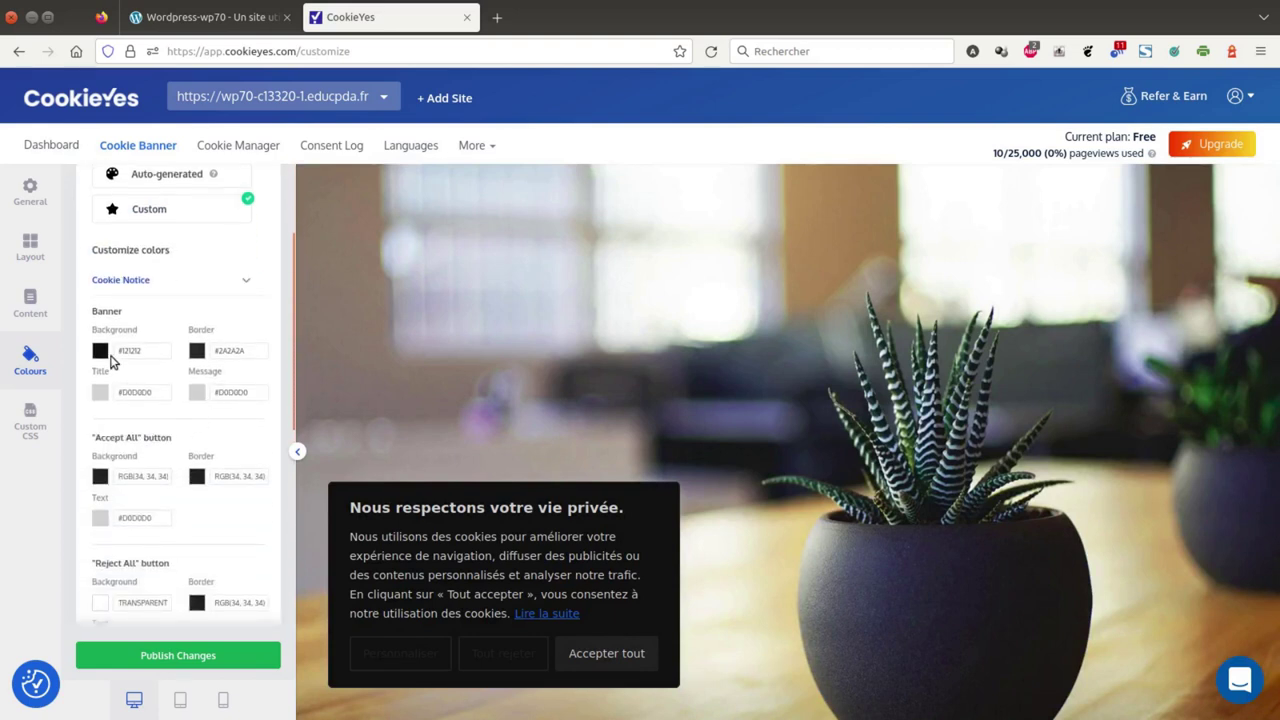
pyautogui.scroll(-3, 155, 427)
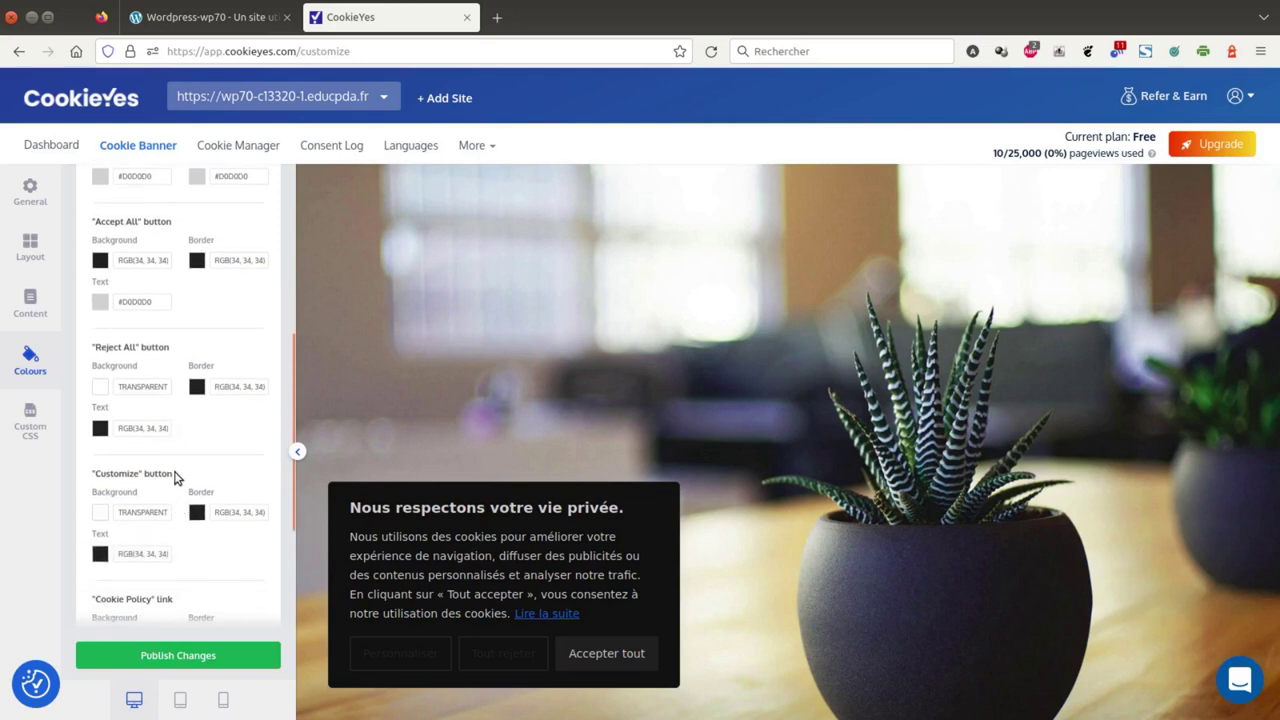
# Step: Copy the "Accept All" button's background RGB(34, 34, 34) to the "Reject All" and "Customize" button backgrounds
pyautogui.click(145, 261)
pyautogui.hotkey('ctrl', 'c')
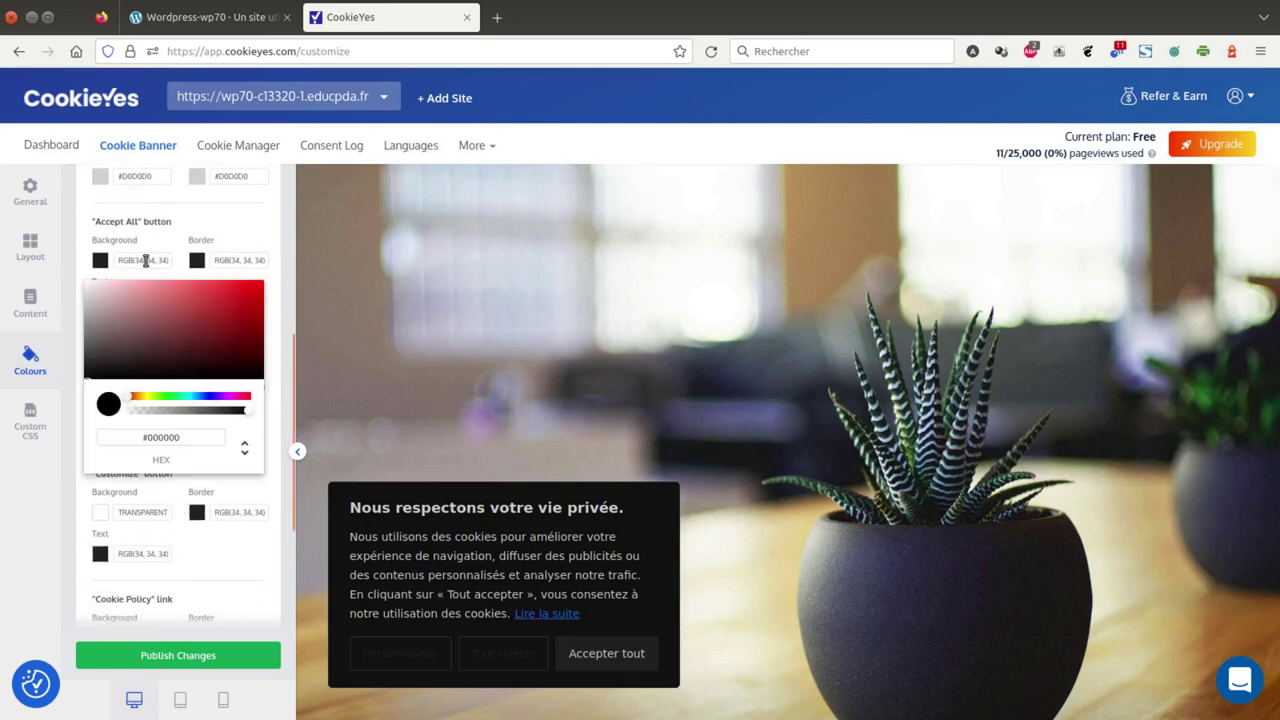
pyautogui.click(160, 530)
pyautogui.click(133, 387)
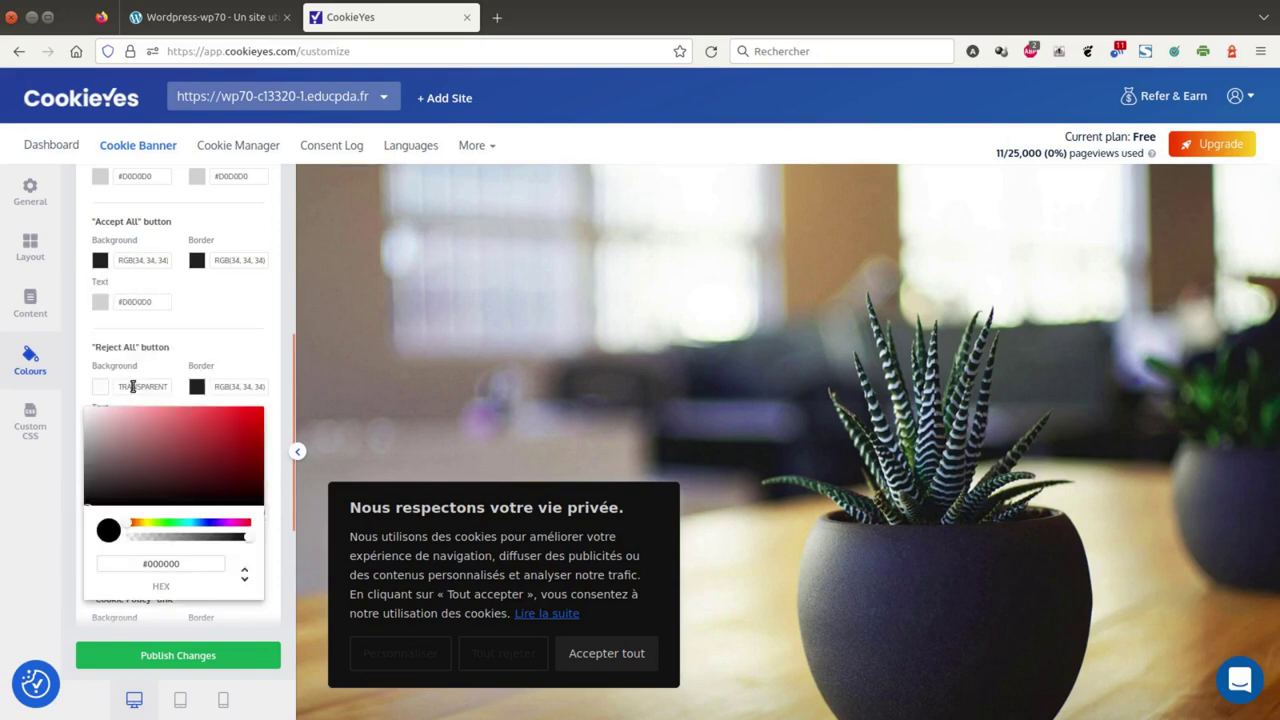
pyautogui.hotkey('ctrl', 'a')
pyautogui.hotkey('ctrl', 'v')
pyautogui.click(177, 385)
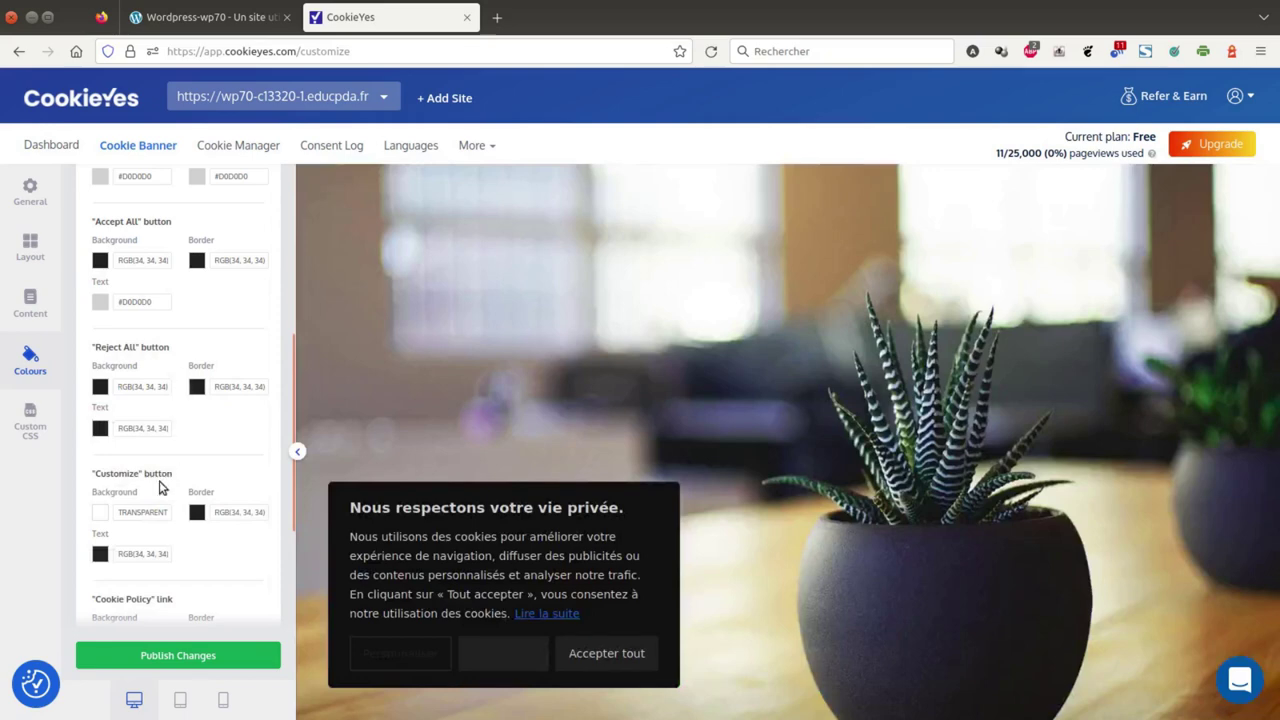
pyautogui.click(139, 513)
pyautogui.hotkey('ctrl', 'v')
pyautogui.click(180, 488)
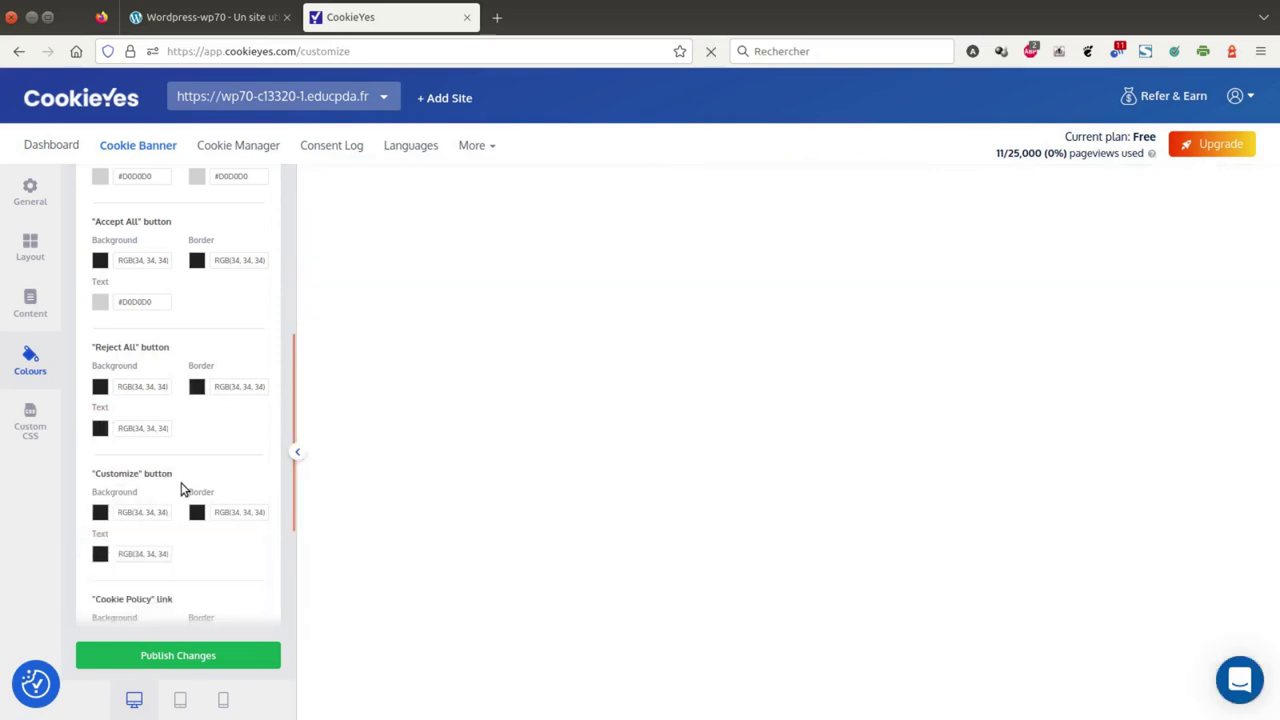
# Step: Copy the "Accept All" button's text colour #D0D0D0 to the "Reject All" and "Customize" button texts
pyautogui.click(139, 301)
pyautogui.tripleClick(139, 301)
pyautogui.hotkey('ctrl', 'c')
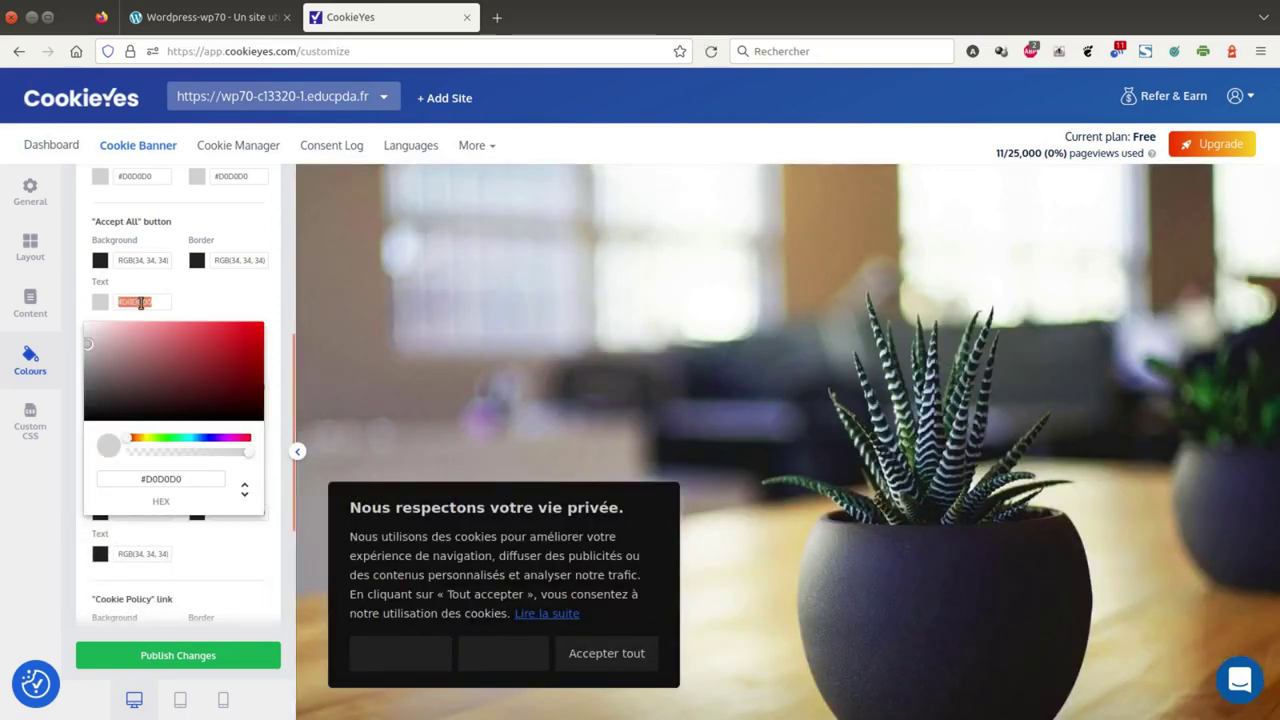
pyautogui.click(212, 301)
pyautogui.click(139, 428)
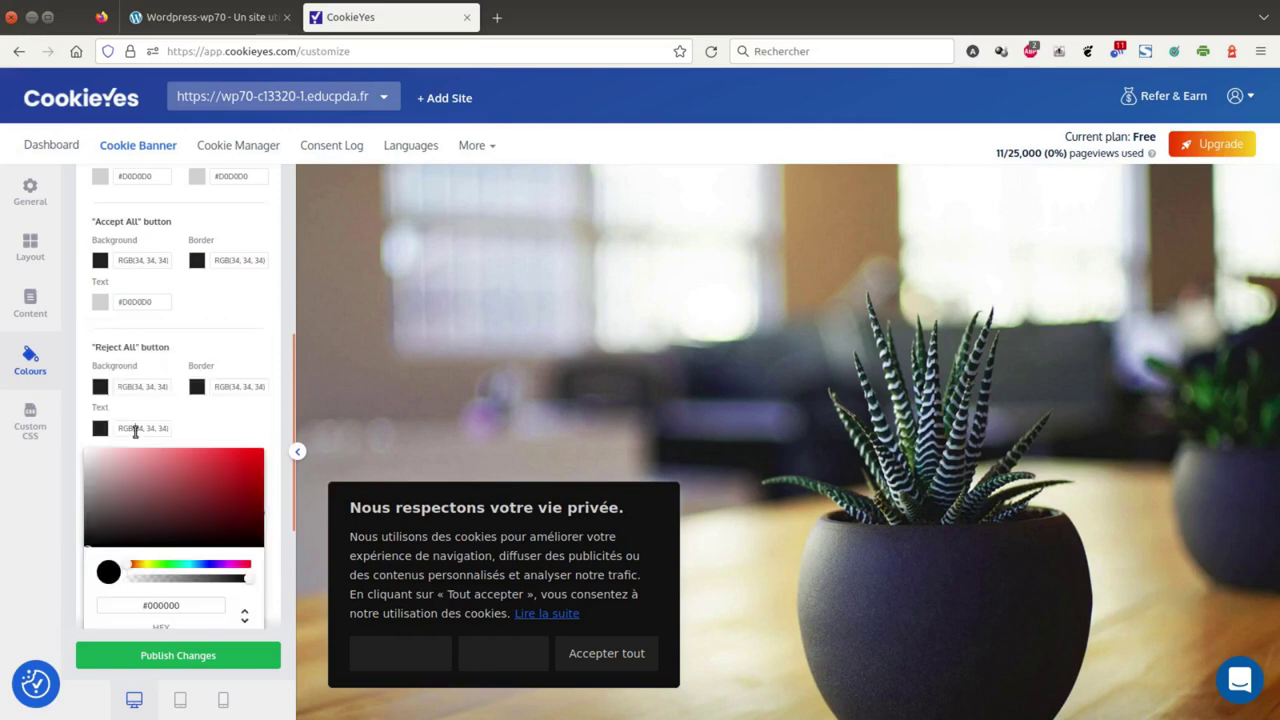
pyautogui.tripleClick(139, 428)
pyautogui.hotkey('ctrl', 'v')
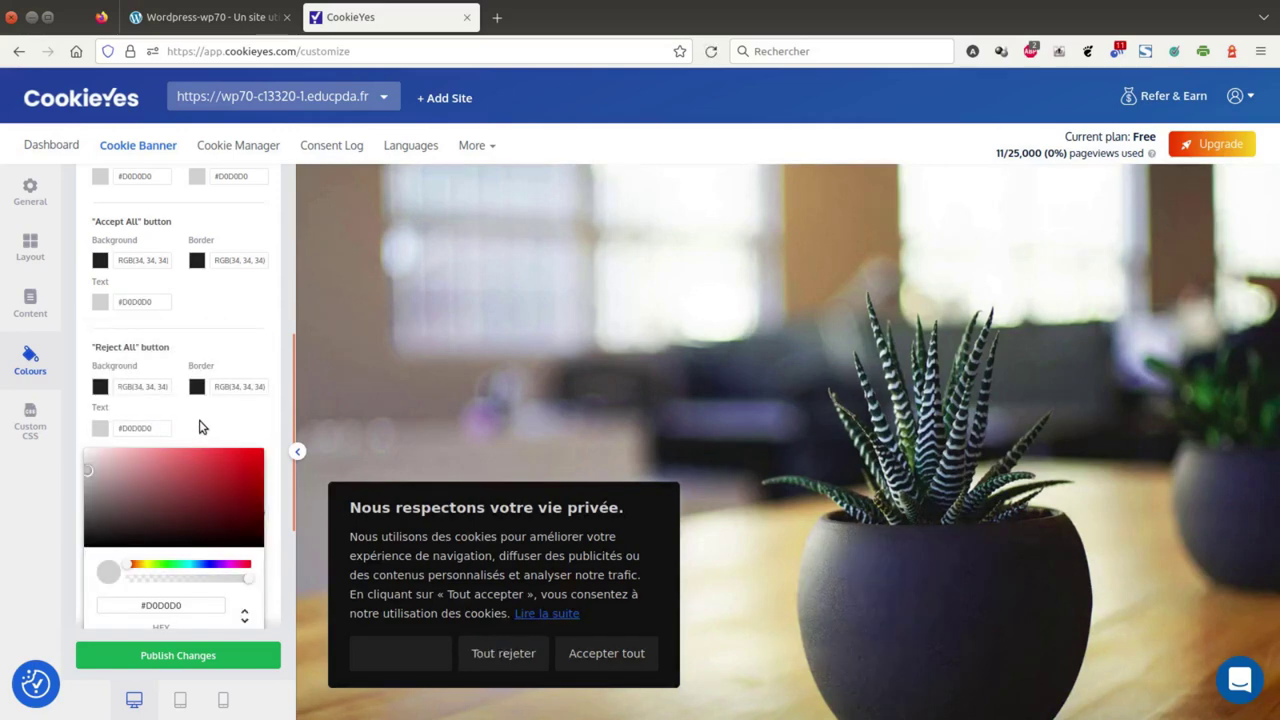
pyautogui.click(199, 427)
pyautogui.click(129, 555)
pyautogui.tripleClick(140, 554)
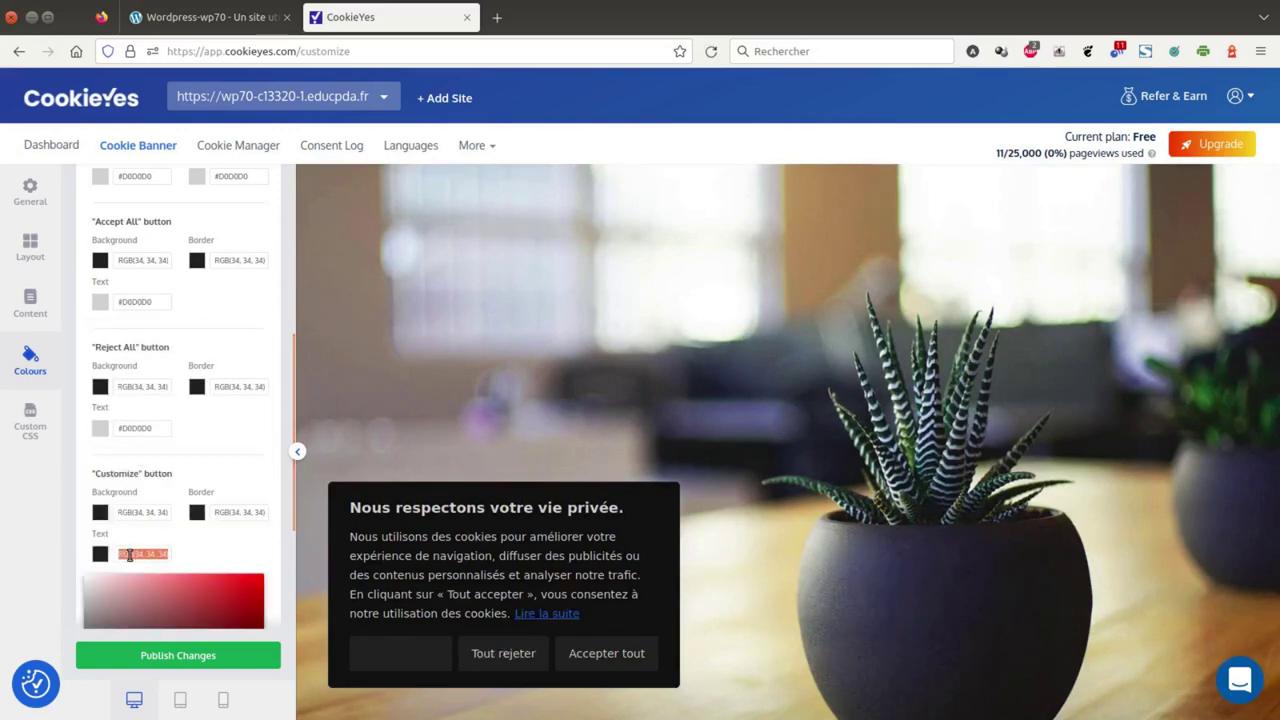
pyautogui.hotkey('ctrl', 'v')
pyautogui.click(227, 466)
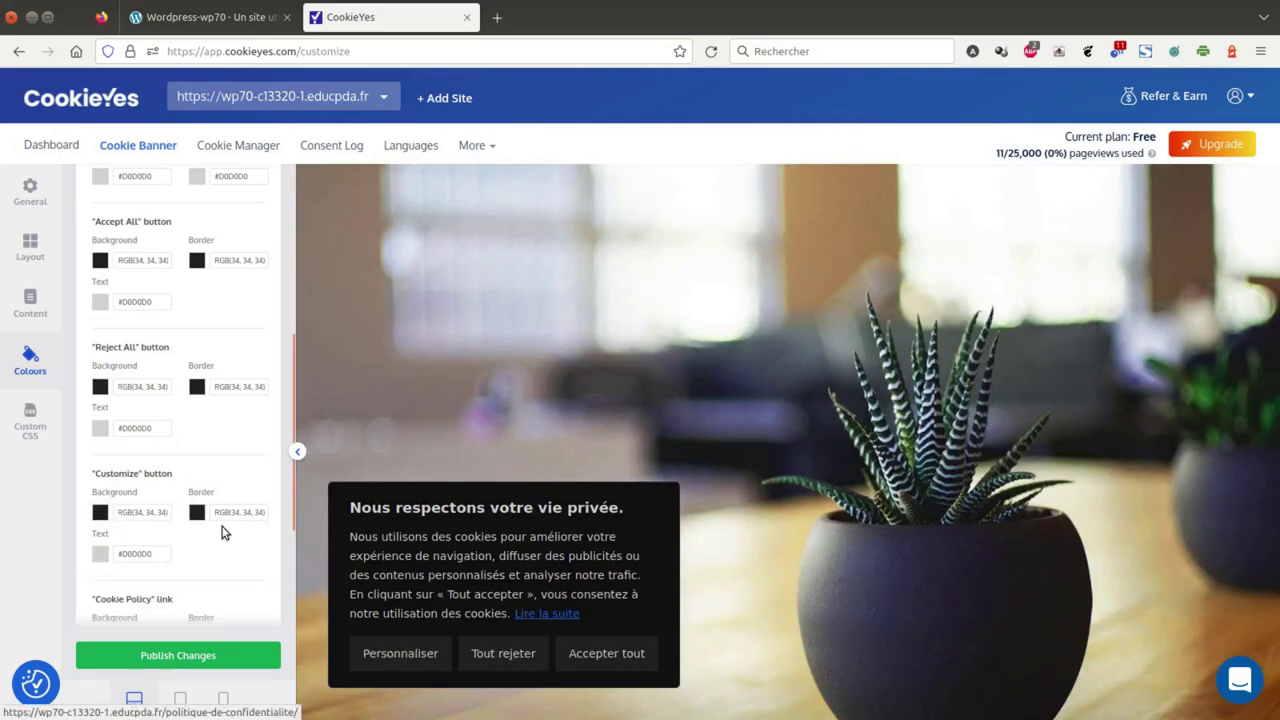
# Step: Set the "Cookie Policy" link's text colour to #D0D0D0
pyautogui.scroll(-3, 150, 495)
pyautogui.click(128, 474)
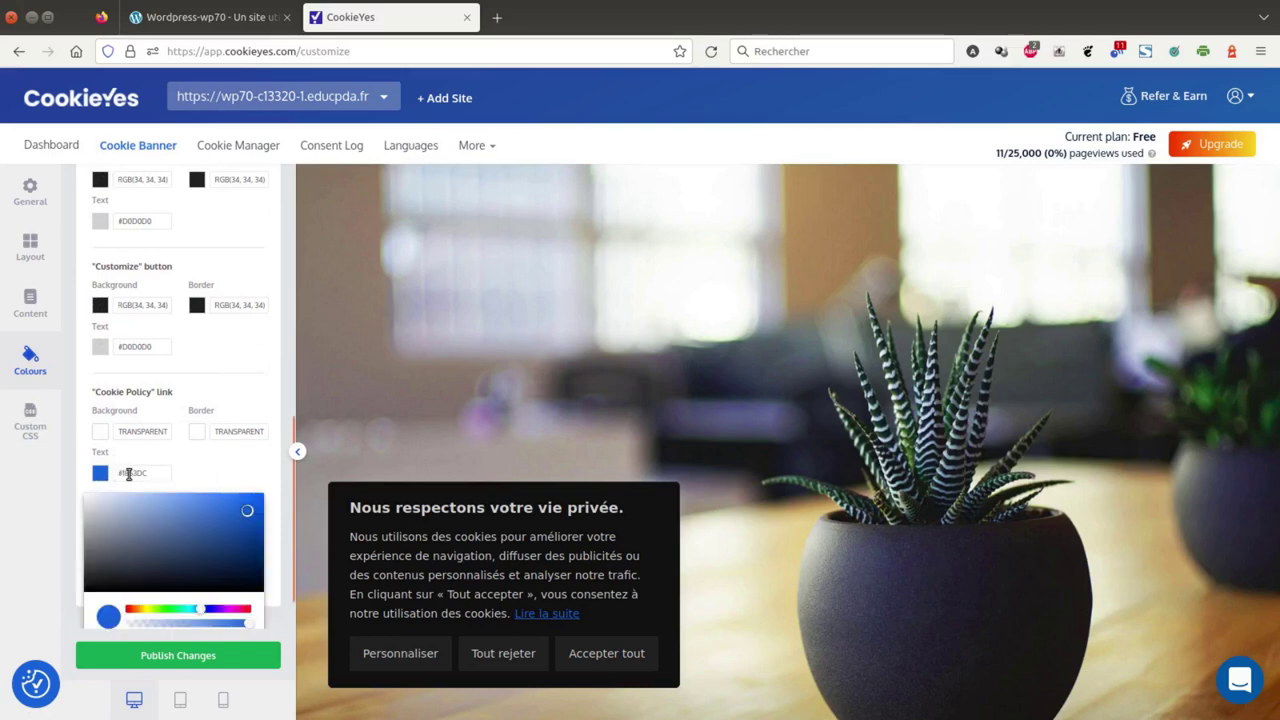
pyautogui.tripleClick(128, 474)
pyautogui.hotkey('ctrl', 'v')
pyautogui.press('Home')
pyautogui.press('Delete')
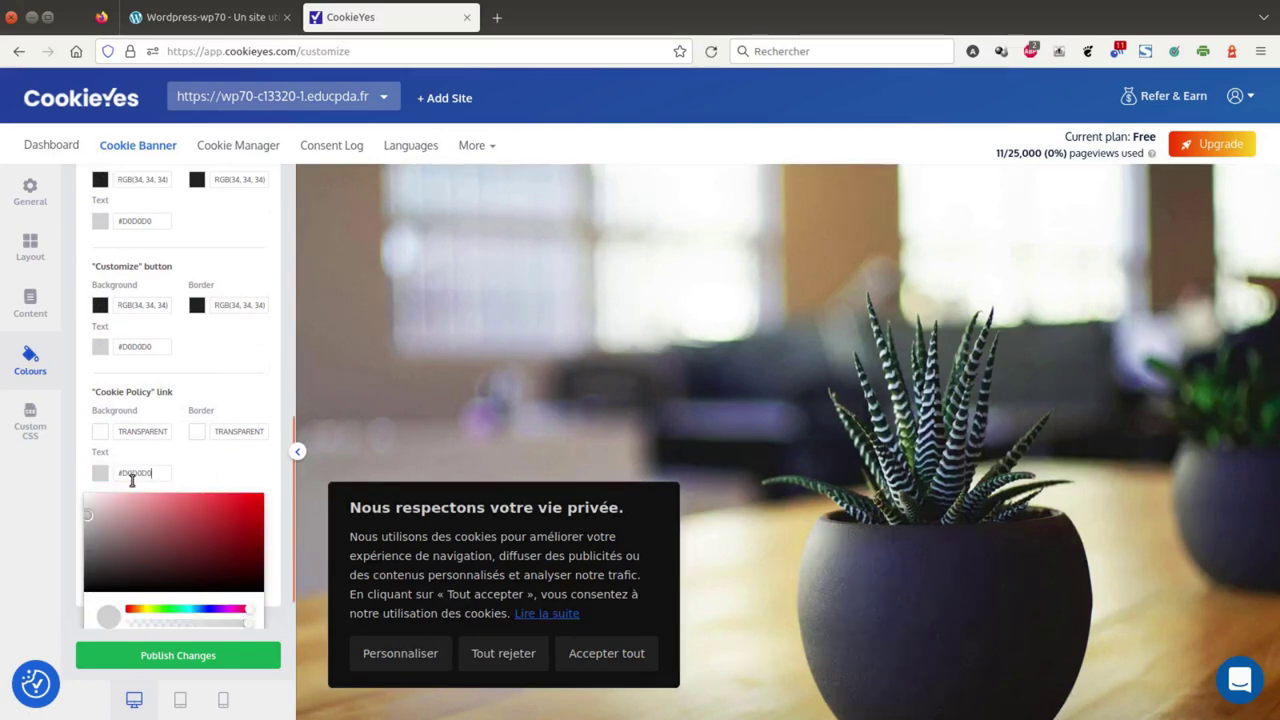
pyautogui.write('v')
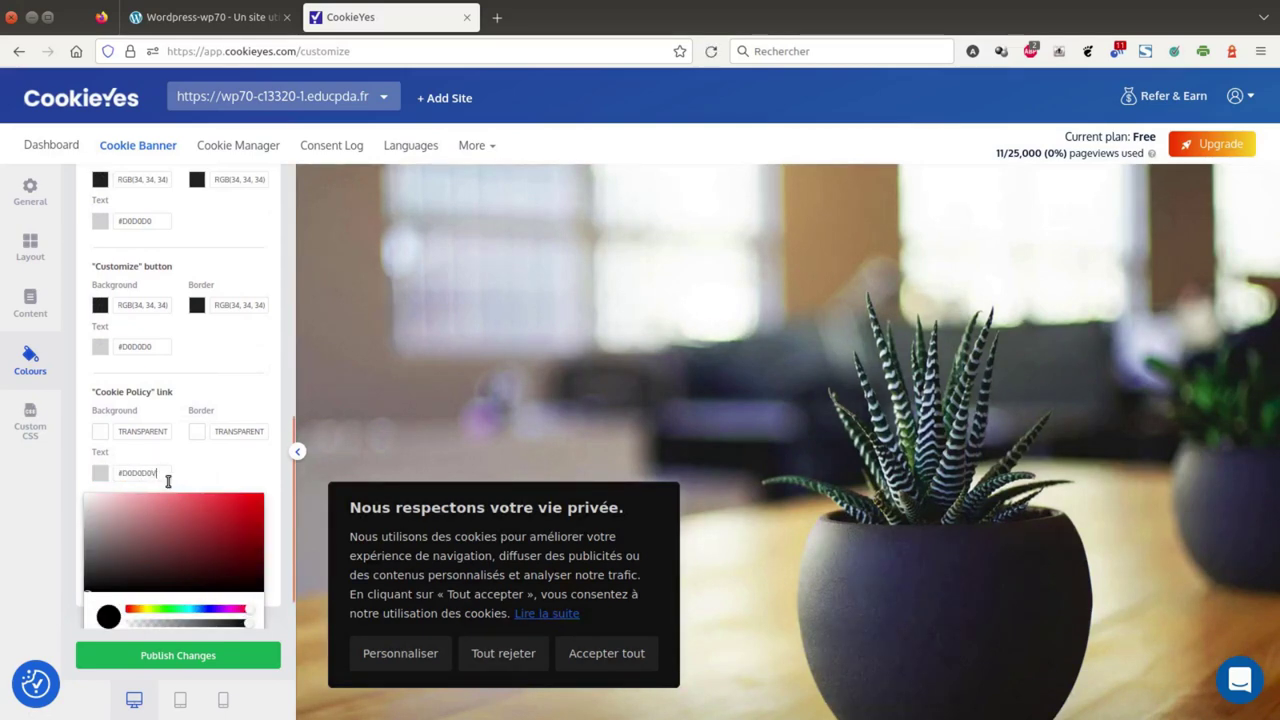
pyautogui.press('BackSpace')
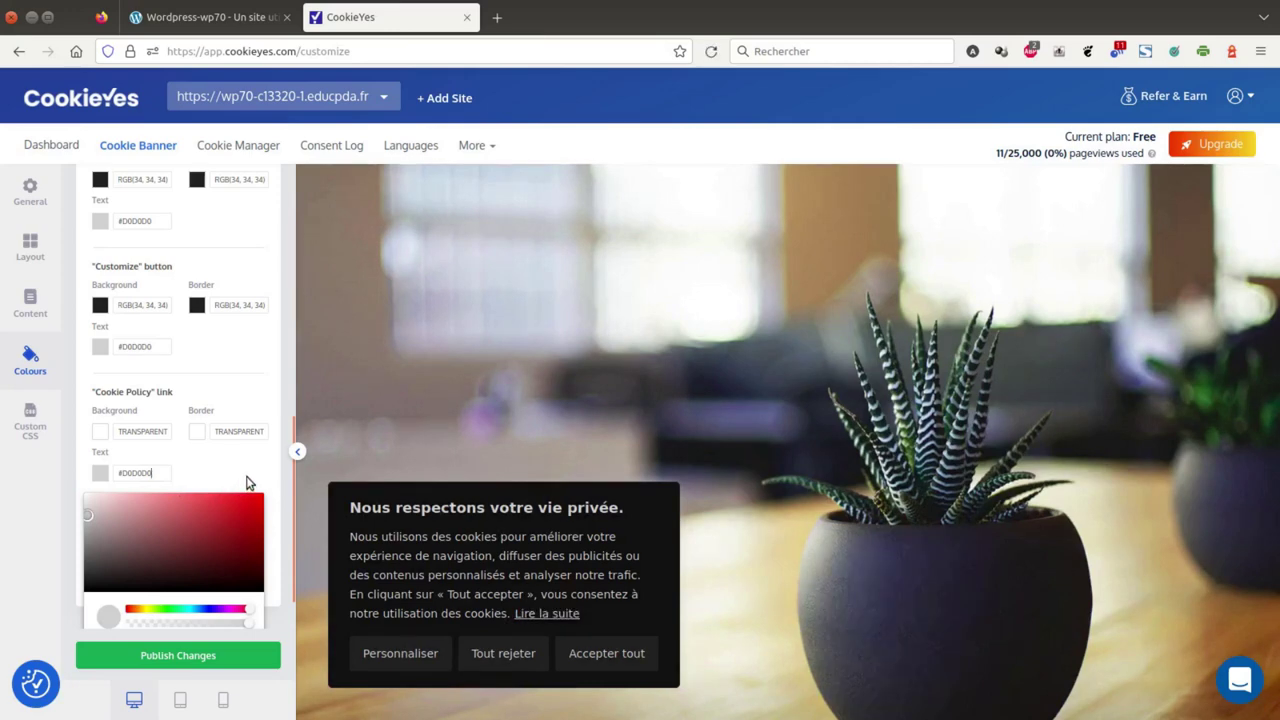
pyautogui.click(226, 478)
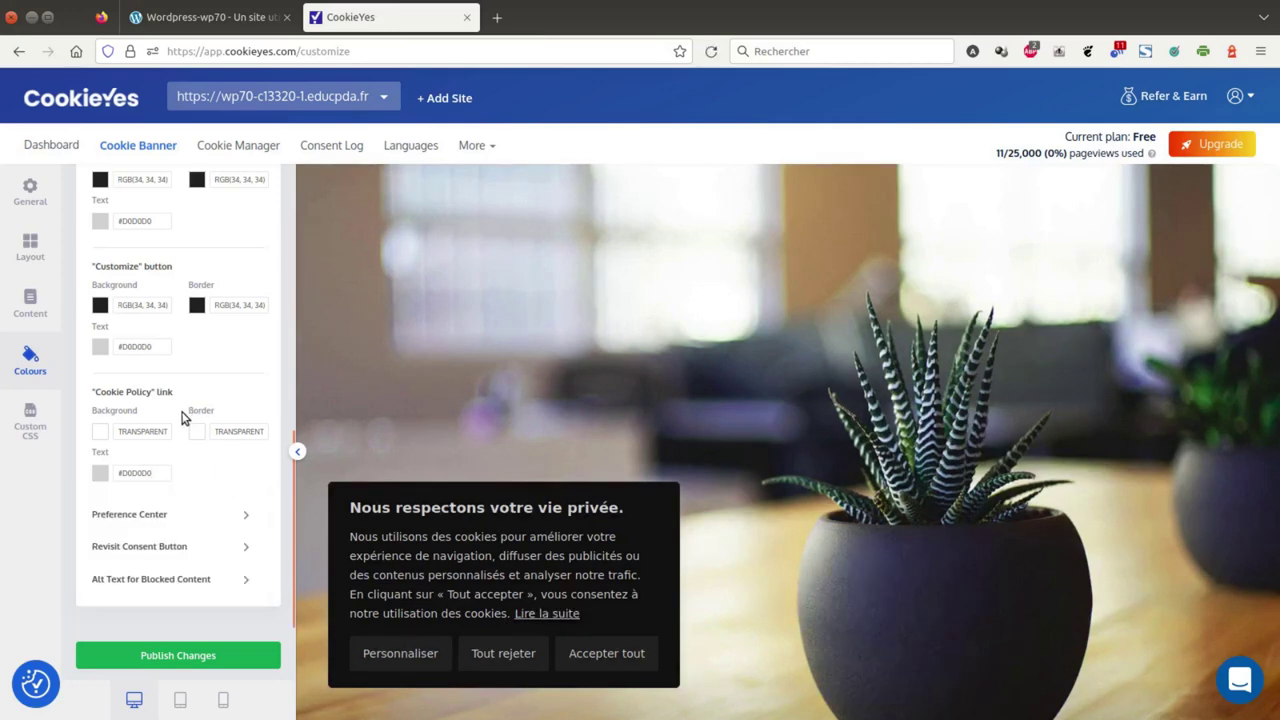
# Step: Set the Revisit Consent floating button's background colour to #D0D0D0
pyautogui.click(201, 588)
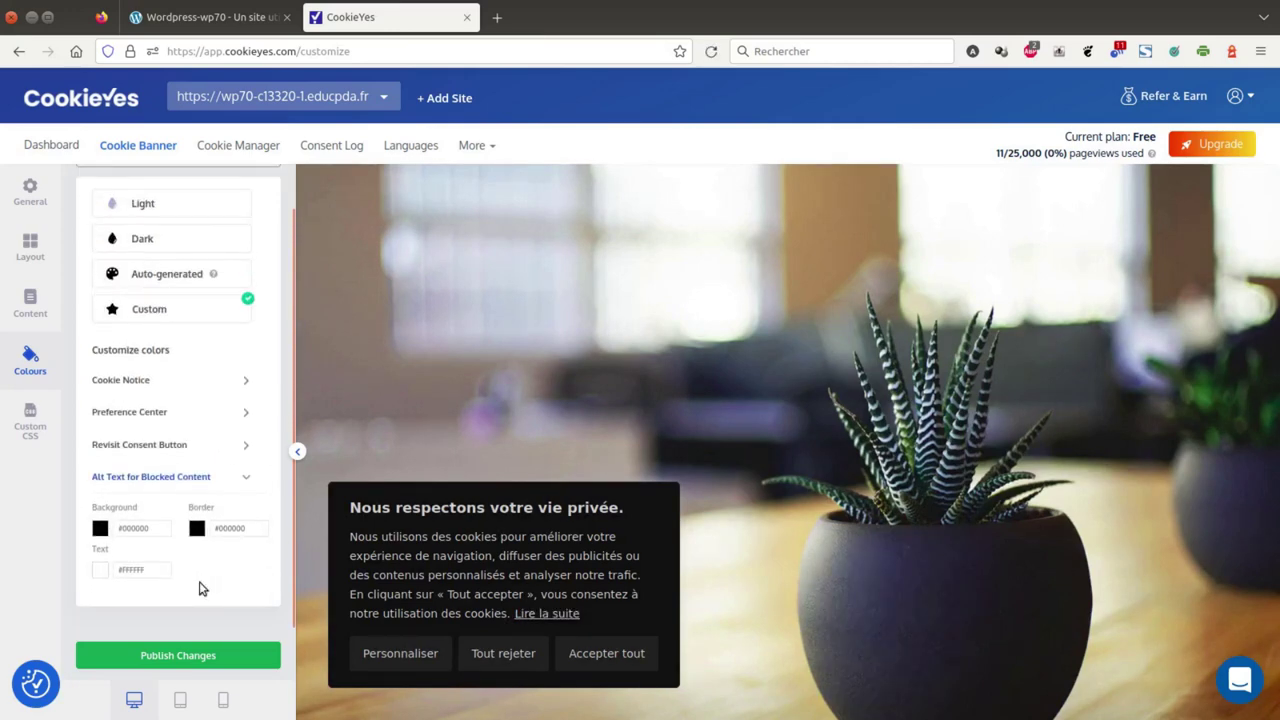
pyautogui.click(243, 448)
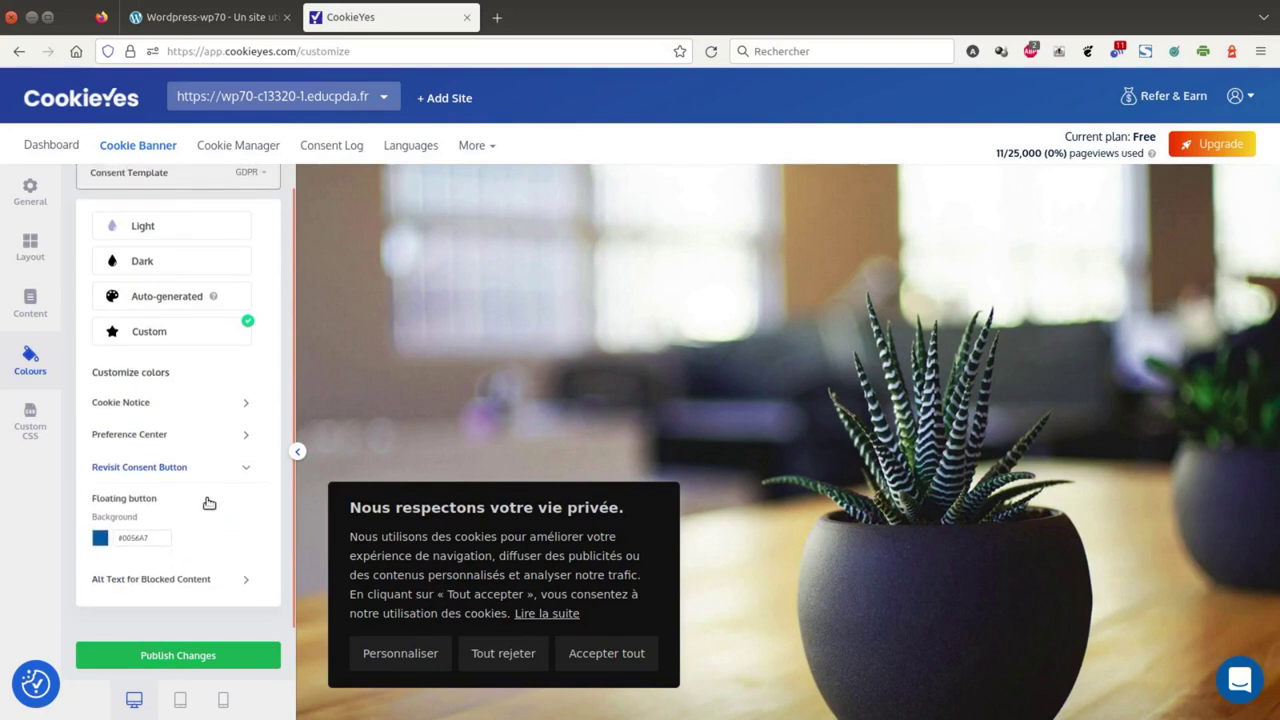
pyautogui.doubleClick(134, 541)
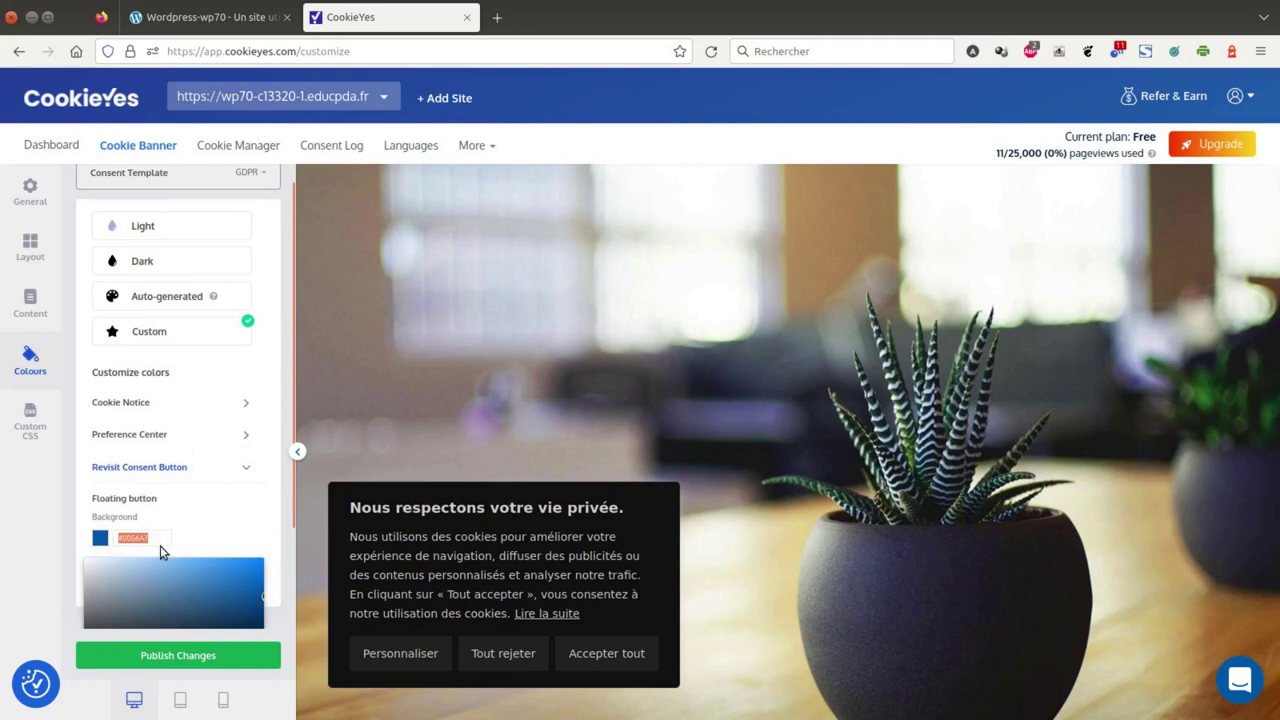
pyautogui.write('#D8D0D0')
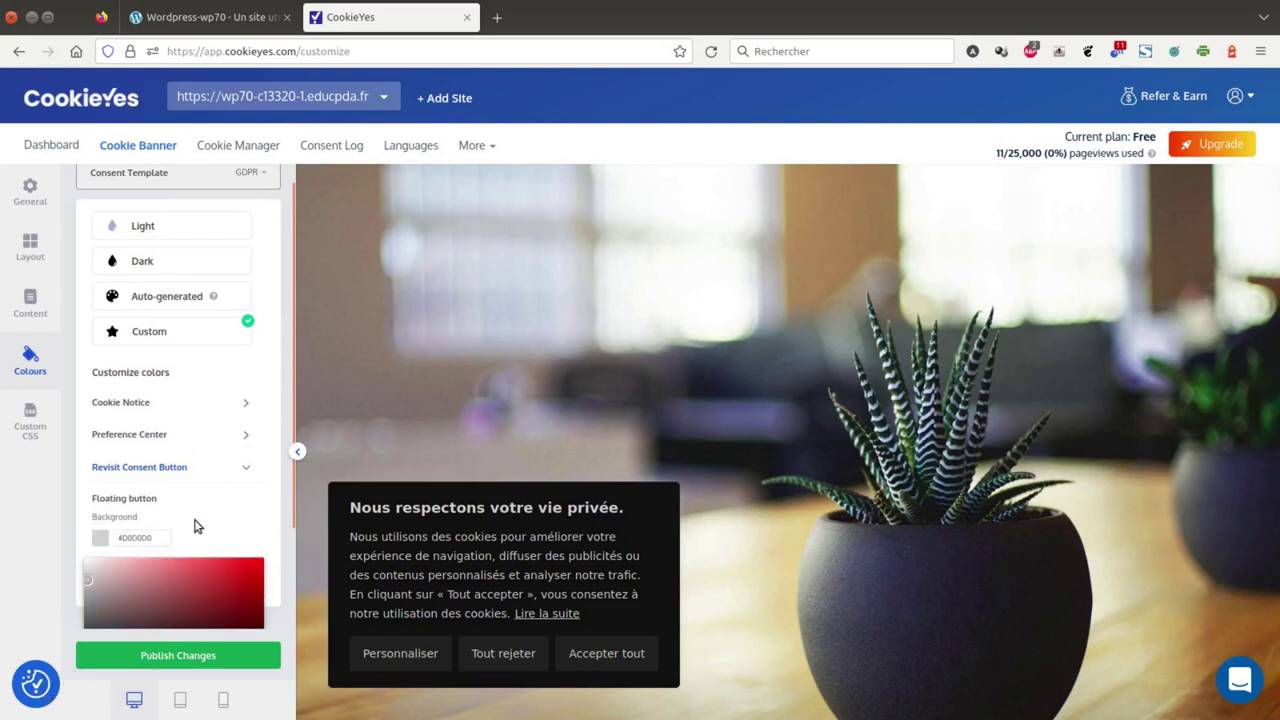
pyautogui.click(196, 526)
# Step: Publish the cookie banner colour changes and reload the WordPress site
pyautogui.click(228, 403)
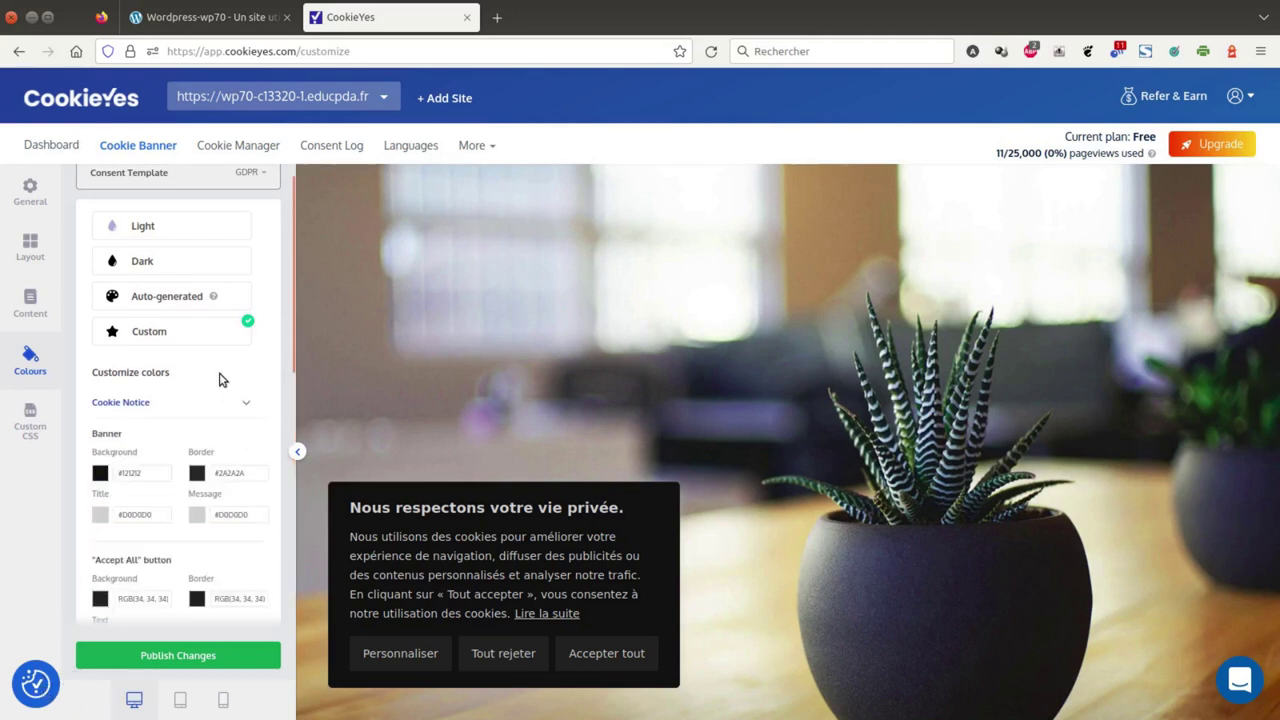
pyautogui.click(160, 655)
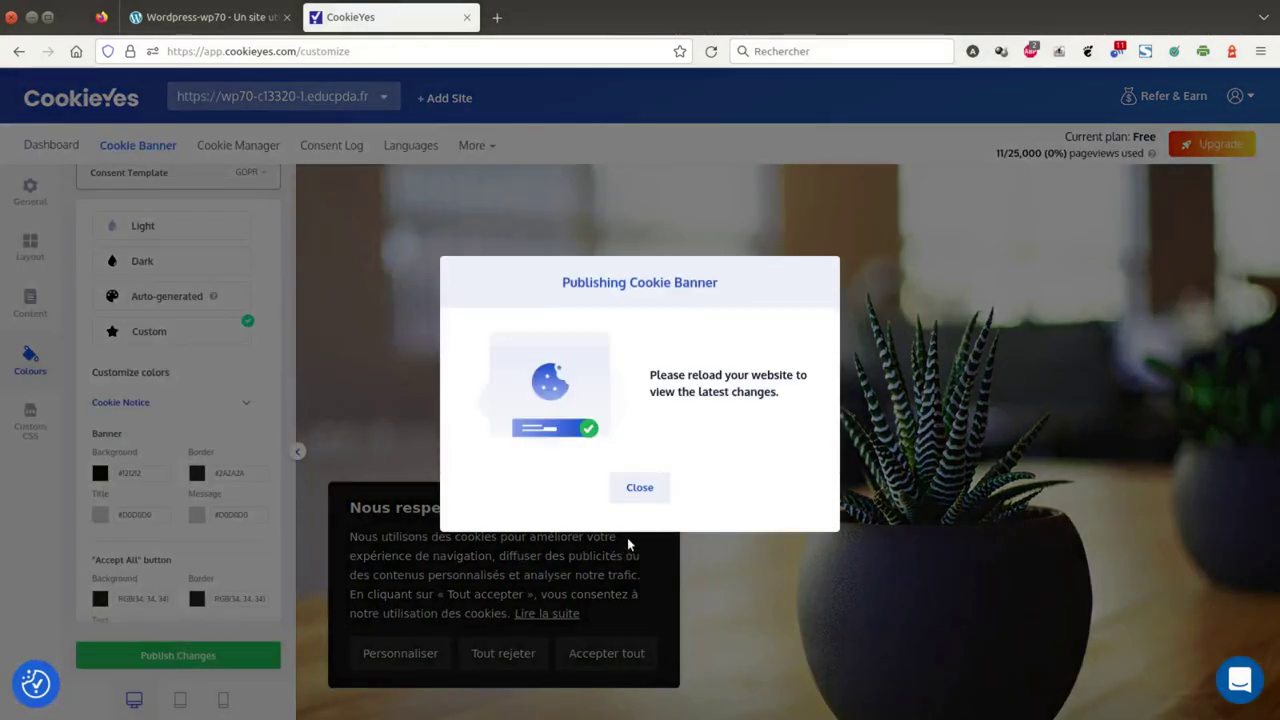
pyautogui.click(640, 488)
pyautogui.click(196, 20)
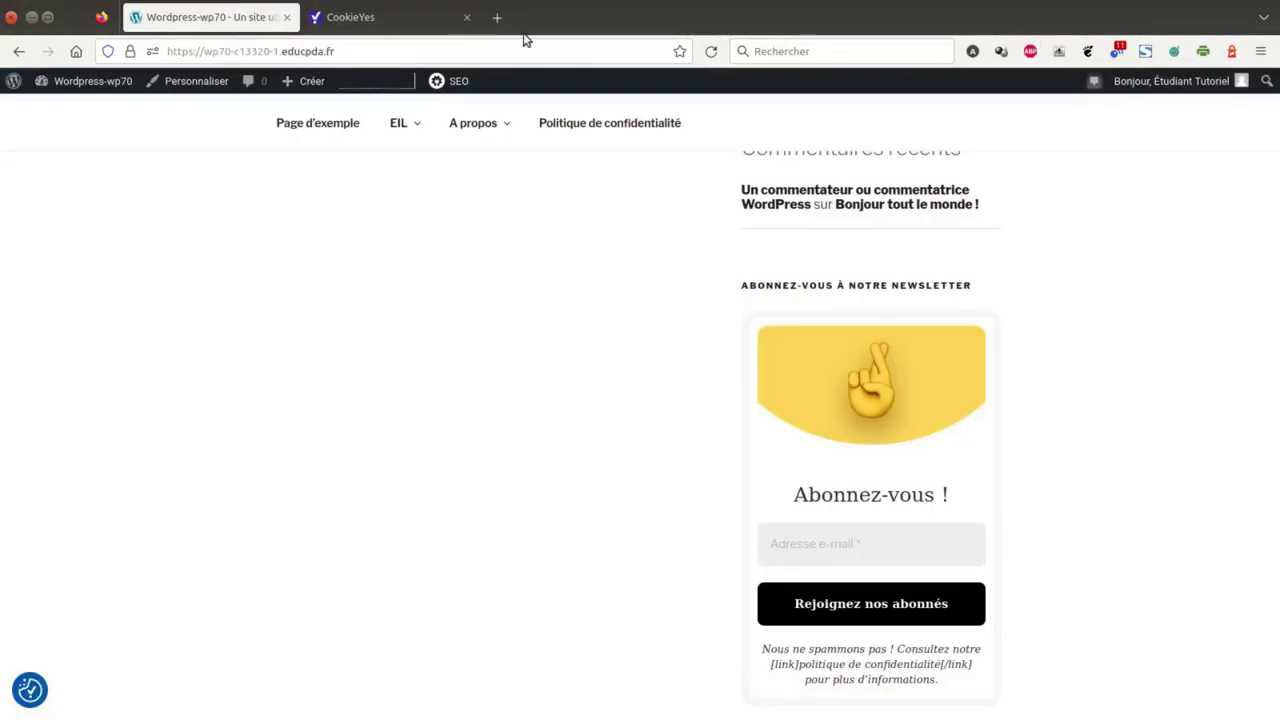
pyautogui.click(733, 52)
pyautogui.click(710, 51)
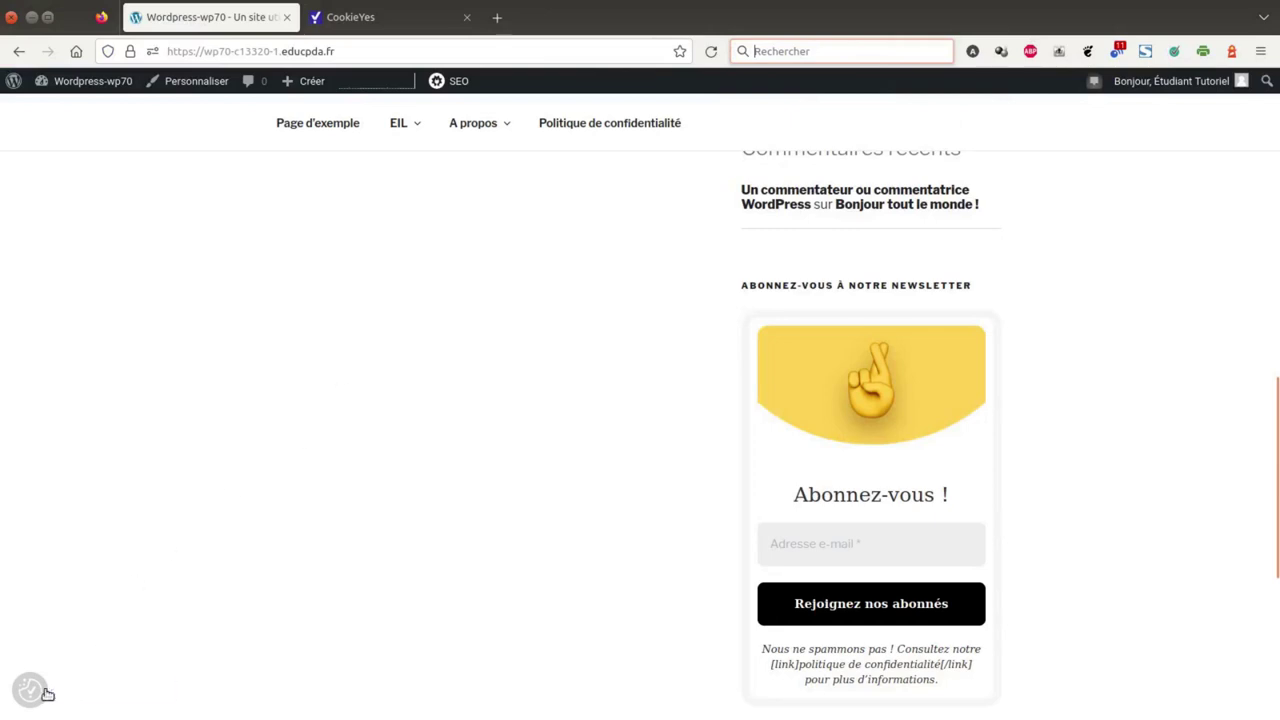
# Step: Check the consent preferences dialog on the WordPress site, then return to CookieYes and open it in the banner preview
pyautogui.click(30, 693)
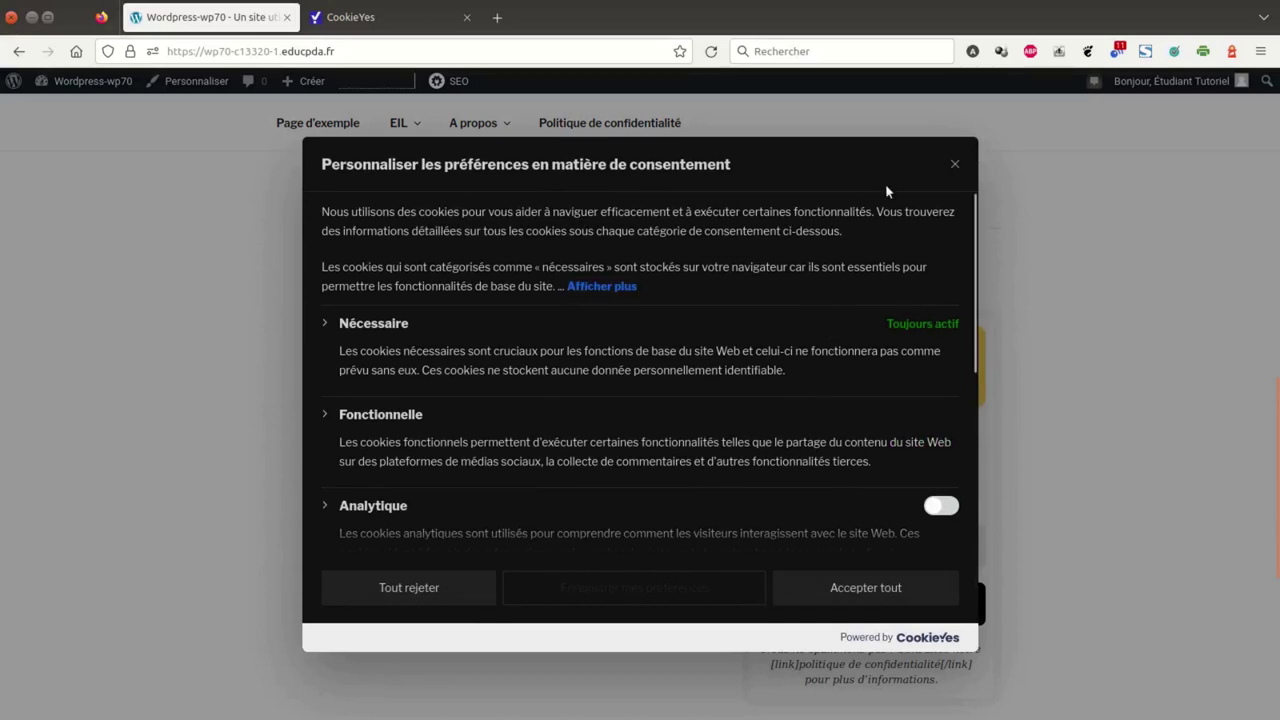
pyautogui.click(955, 166)
pyautogui.click(384, 17)
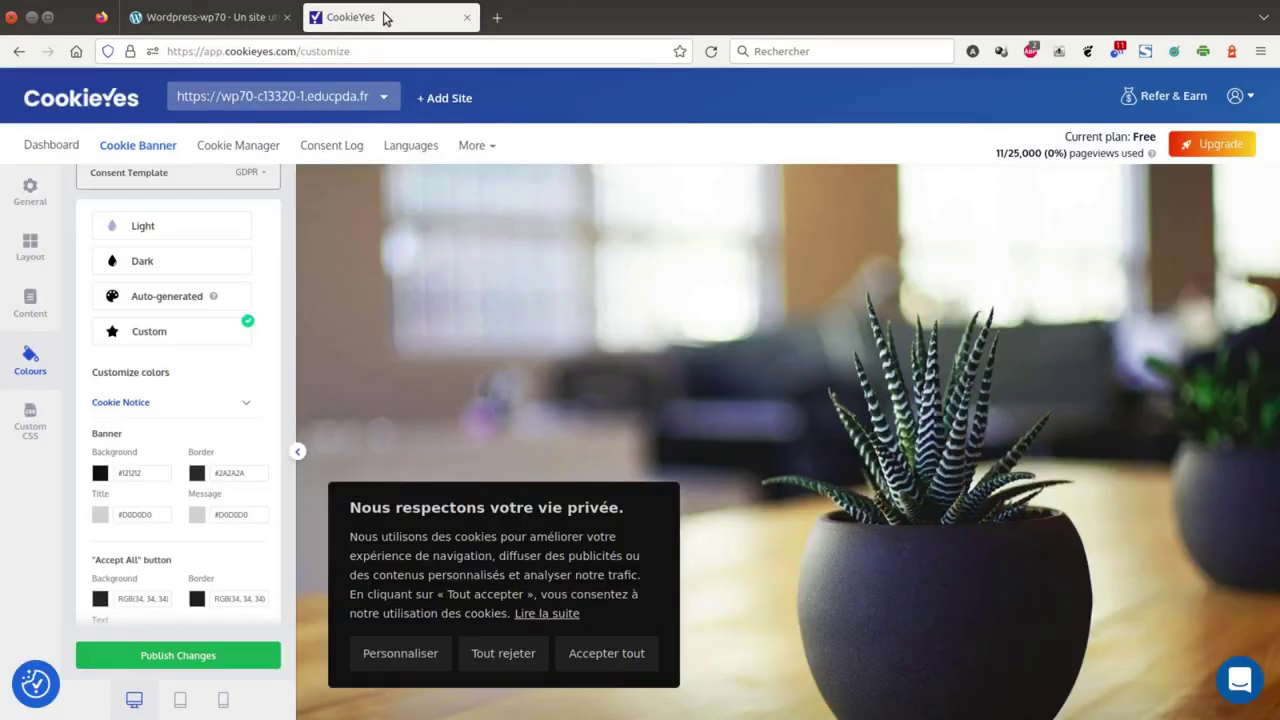
pyautogui.click(440, 653)
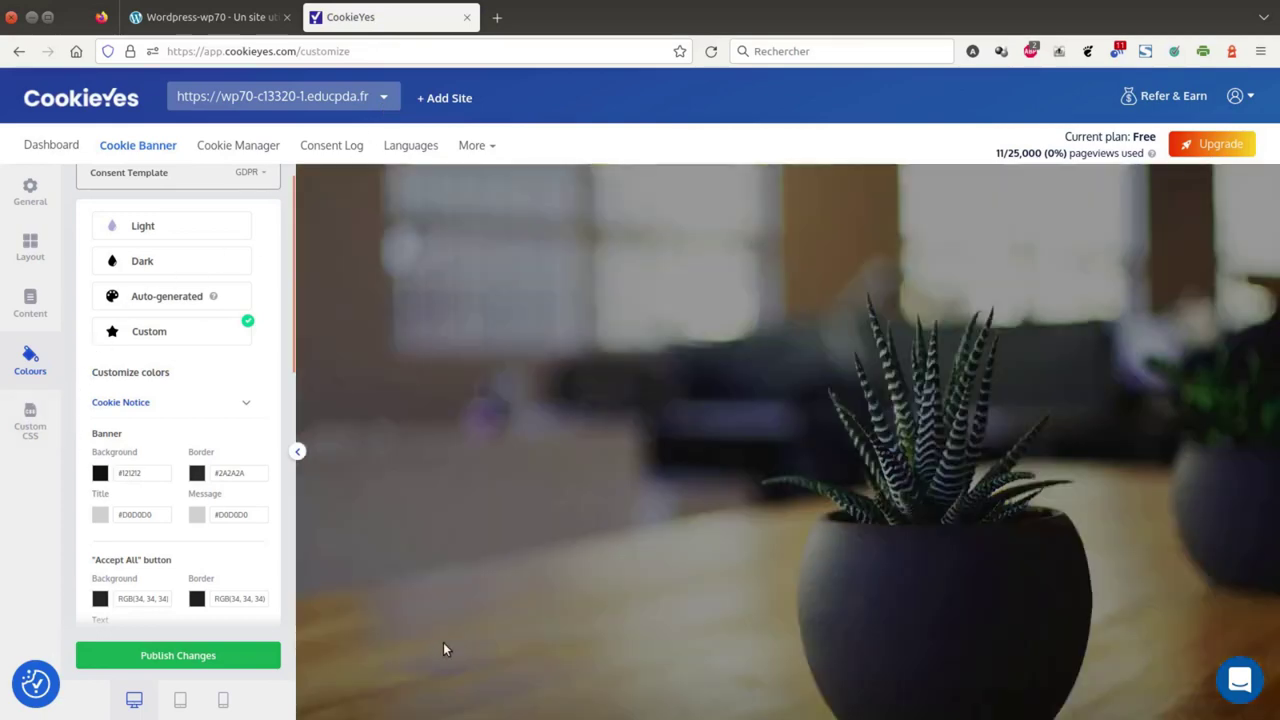
# Step: Set the Preference Center's "Save My Preferences" button background to RGB(34, 34, 34)
pyautogui.scroll(-5, 183, 400)
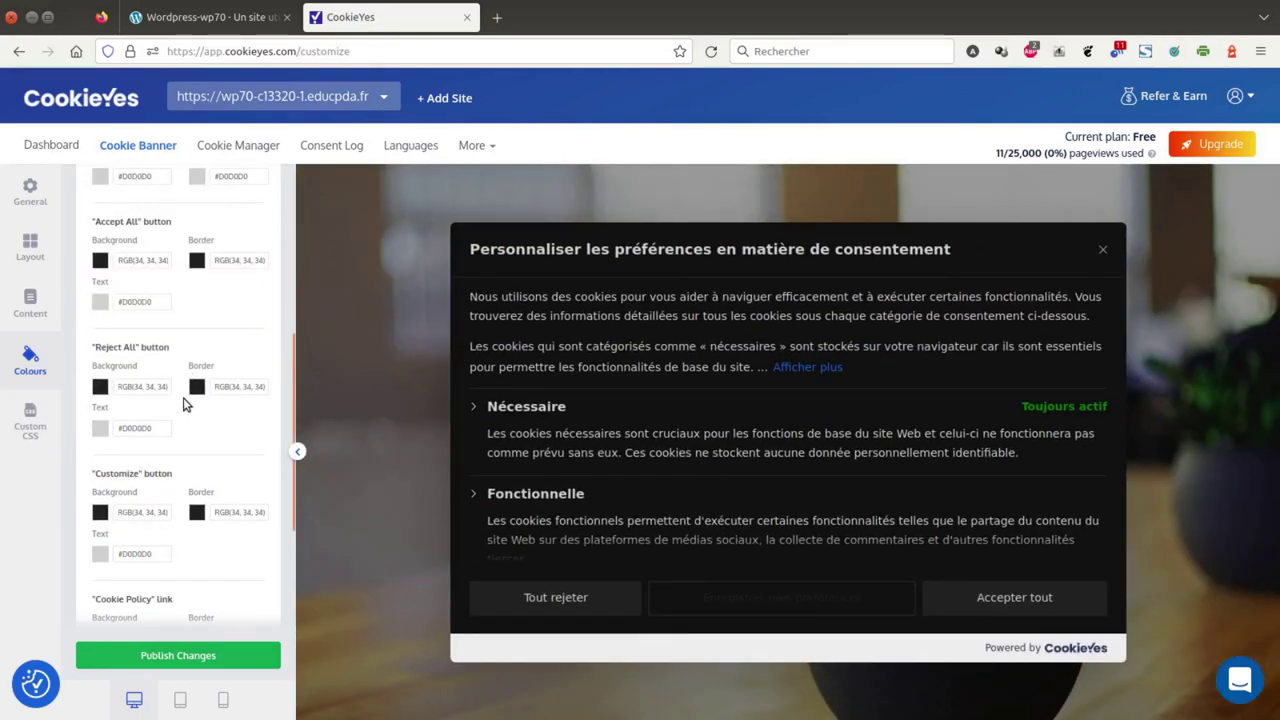
pyautogui.scroll(-1, 183, 403)
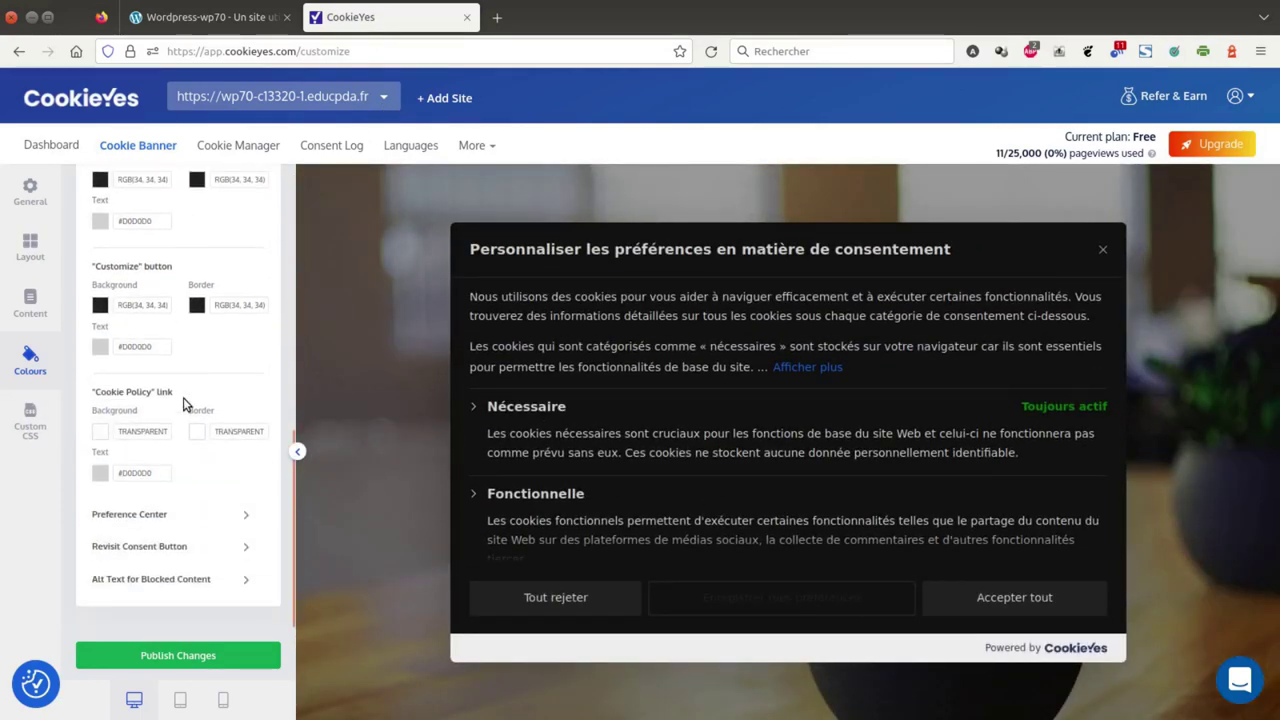
pyautogui.click(208, 512)
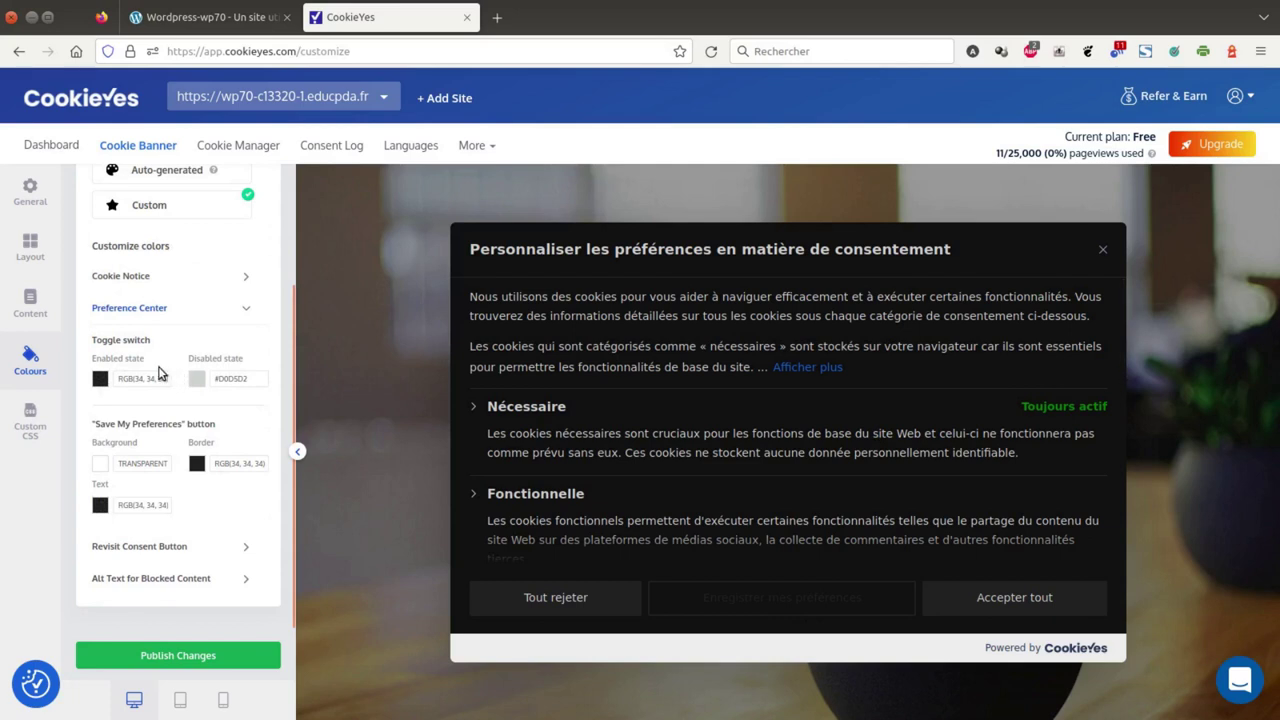
pyautogui.click(146, 464)
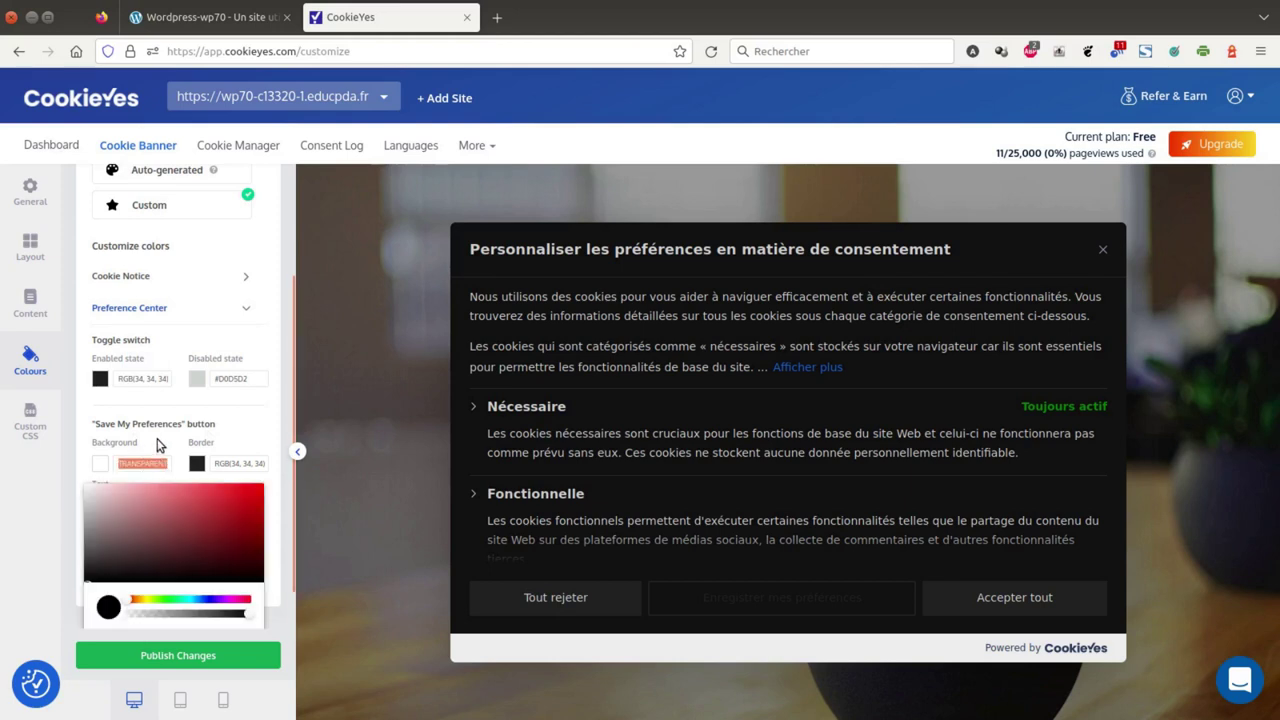
pyautogui.click(156, 444)
pyautogui.click(144, 500)
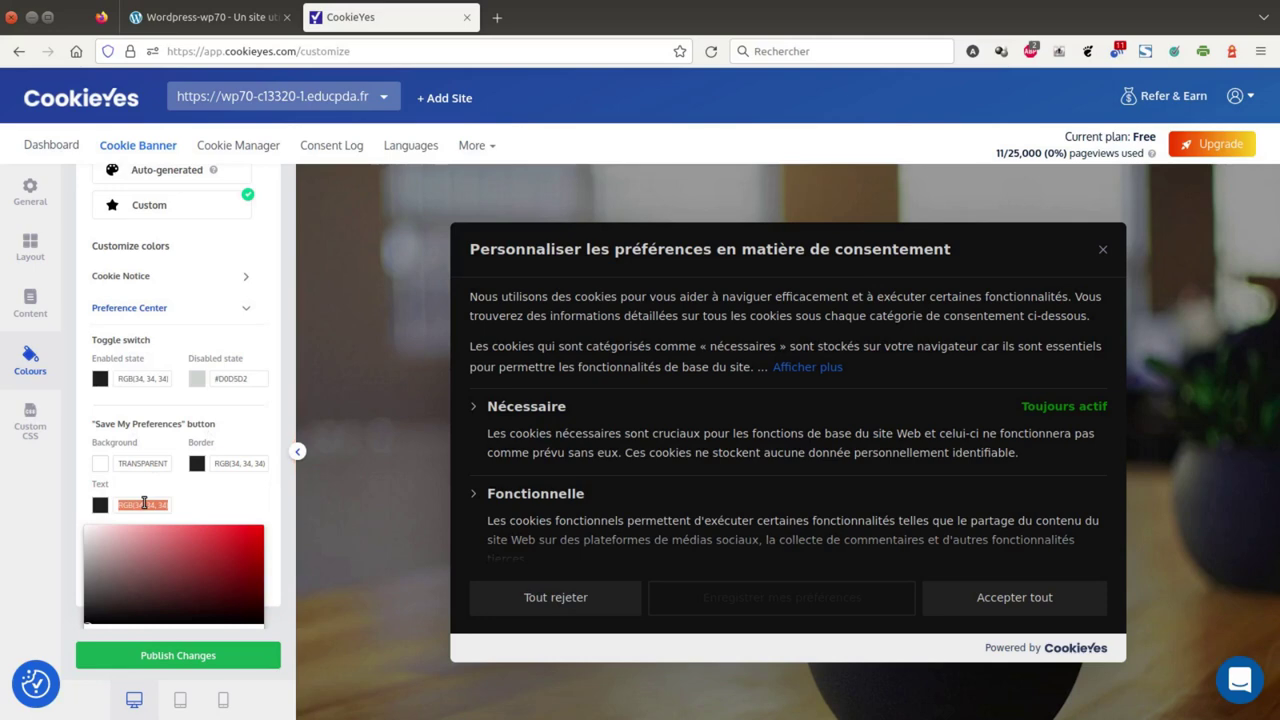
pyautogui.click(147, 465)
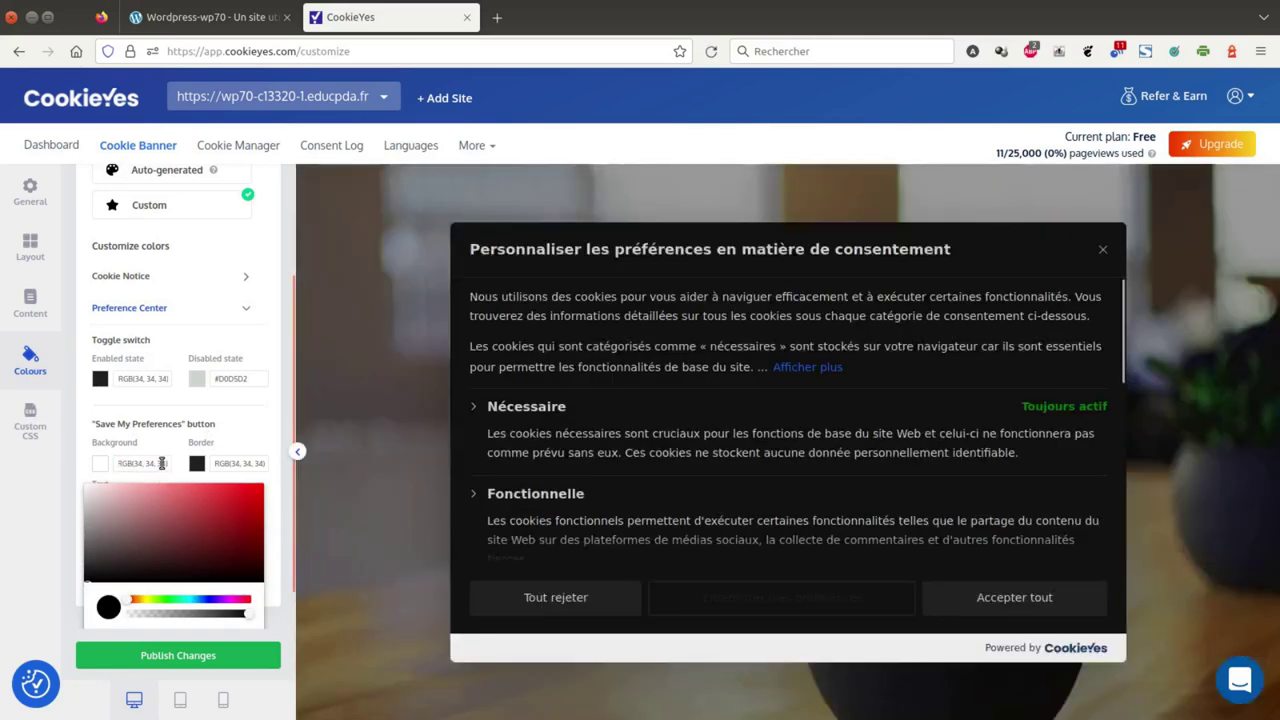
pyautogui.press('Return')
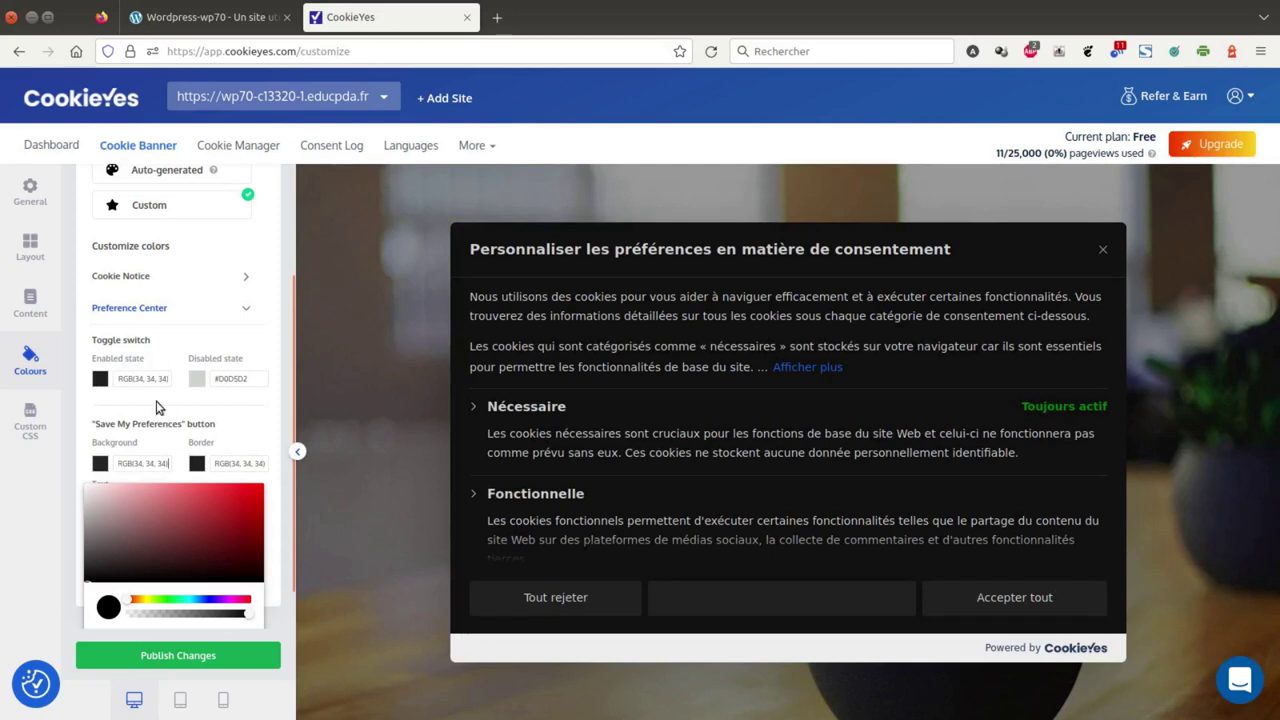
# Step: Copy the toggle switch's disabled-state colour #D0D5D2 to the "Save My Preferences" button text
pyautogui.click(226, 380)
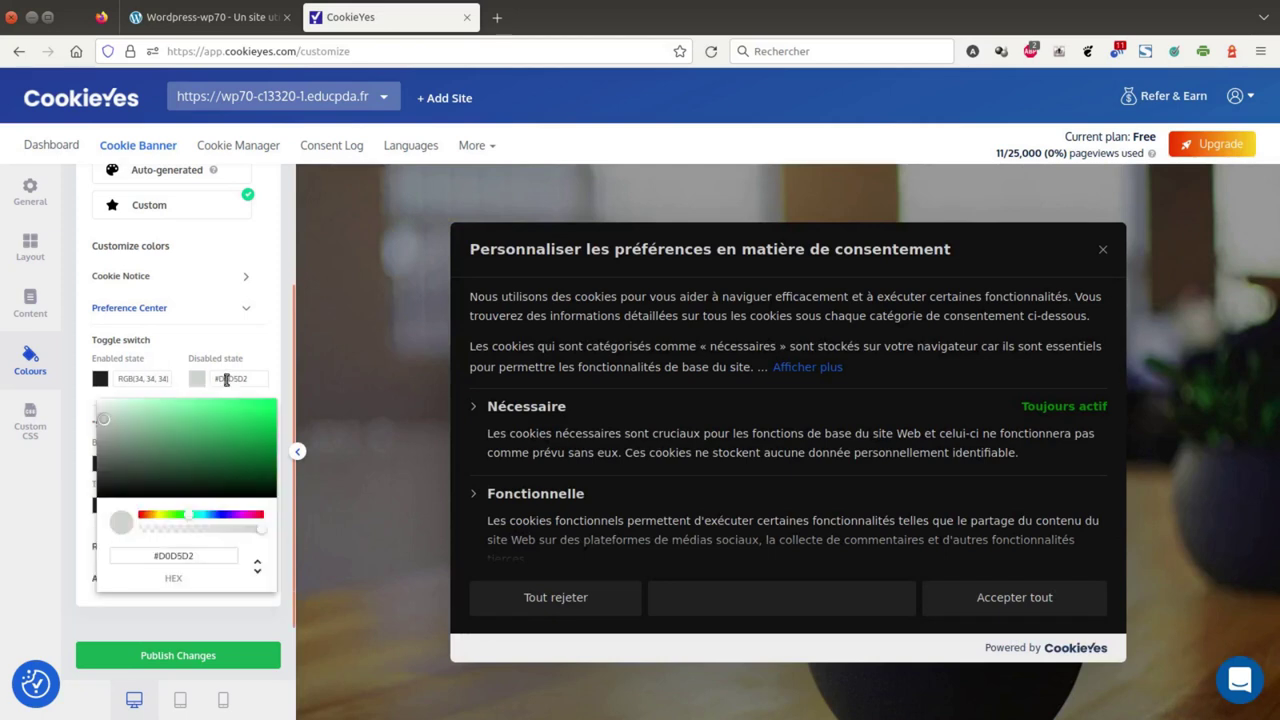
pyautogui.doubleClick(226, 380)
pyautogui.hotkey('ctrl', 'c')
pyautogui.click(202, 336)
pyautogui.click(135, 504)
pyautogui.hotkey('ctrl', 'v')
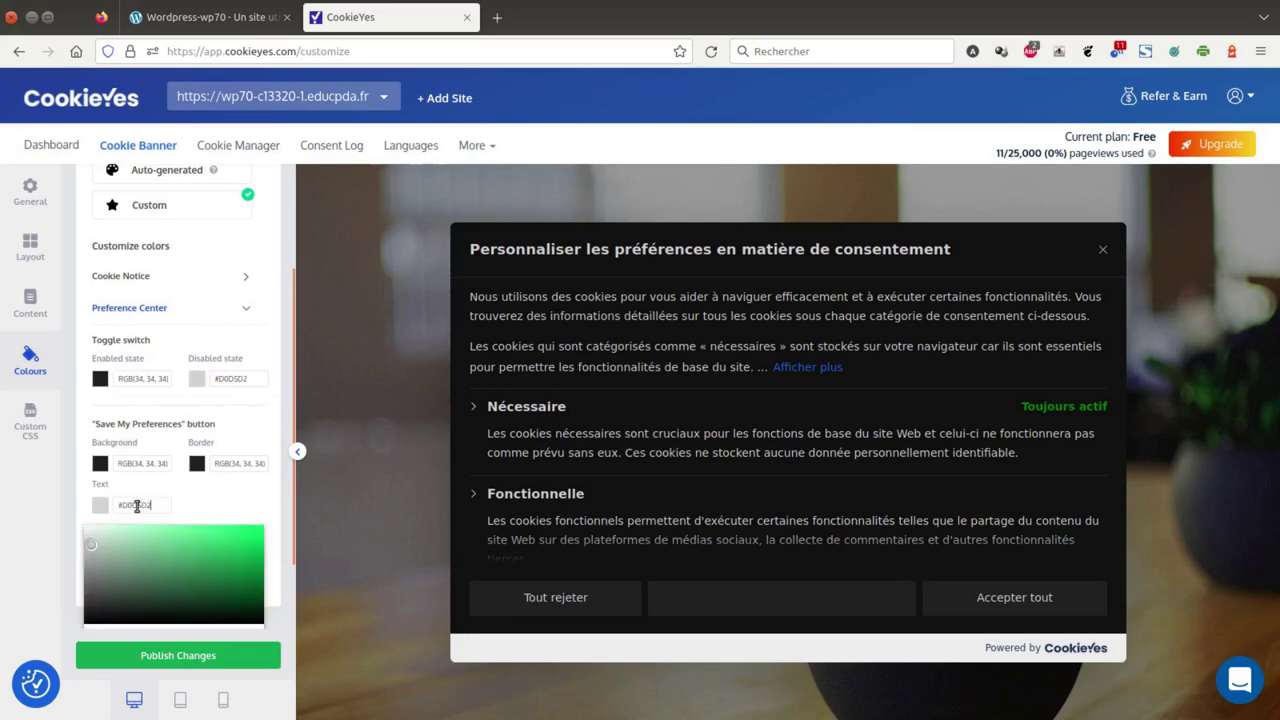
pyautogui.click(201, 507)
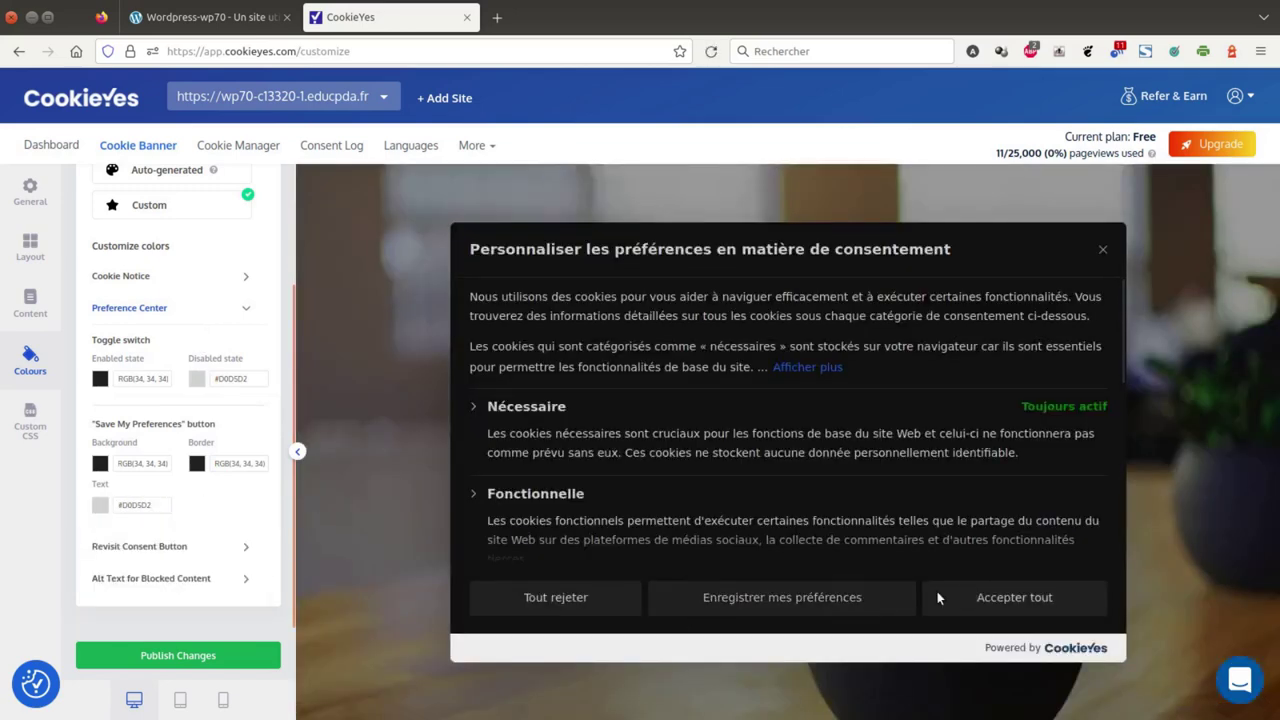
# Step: Publish the Preference Center colour changes and close the publishing dialog
pyautogui.scroll(-3, 176, 380)
pyautogui.click(207, 660)
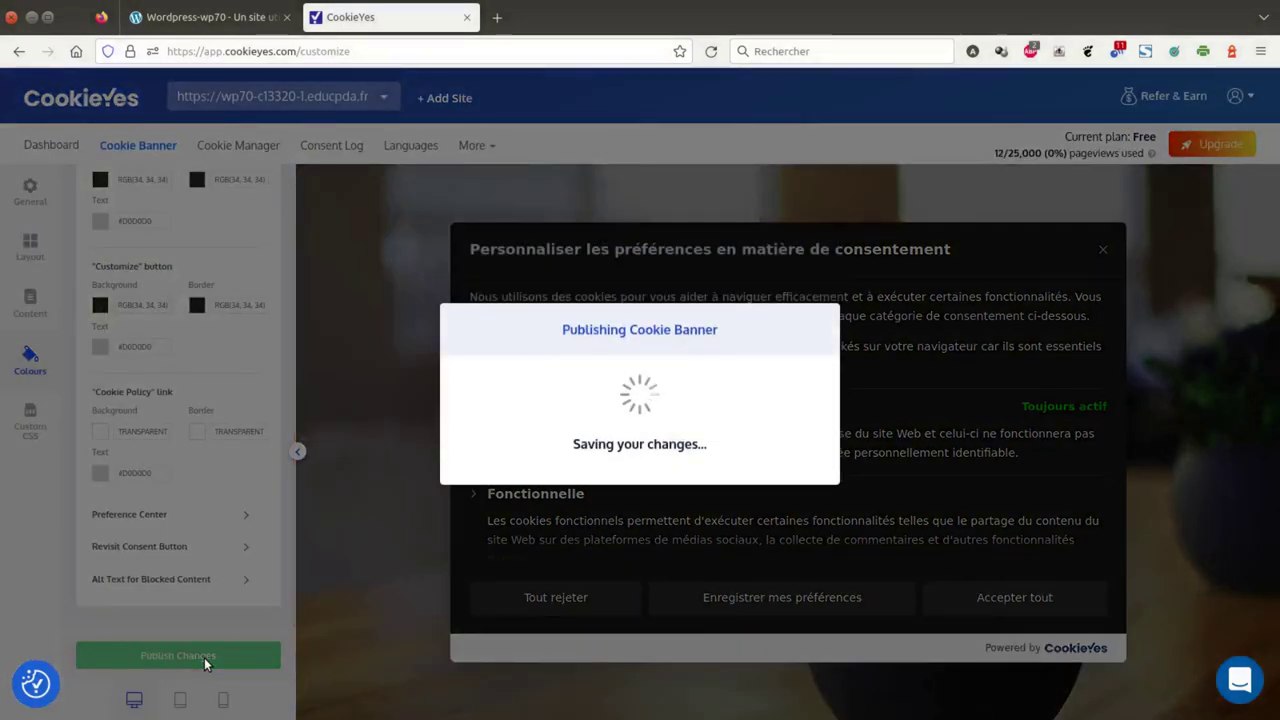
pyautogui.click(639, 488)
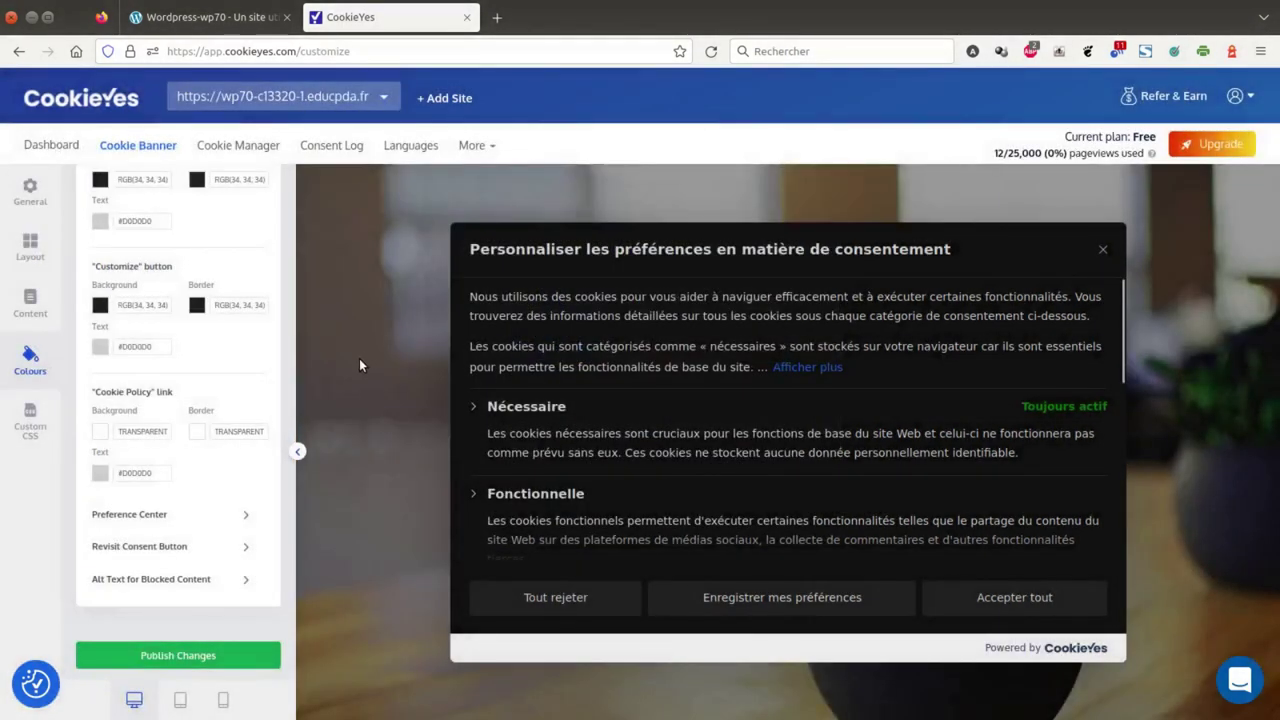